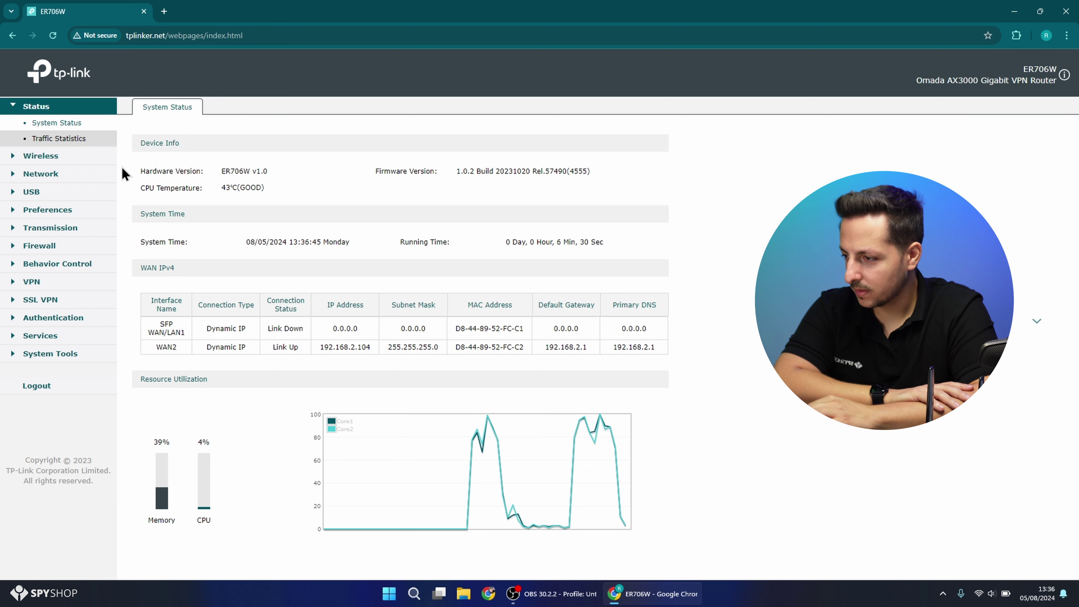
# - View the wireless status page, comparing the radio settings of the 5GHz and 2.4GHz bands
pyautogui.click(43, 156)
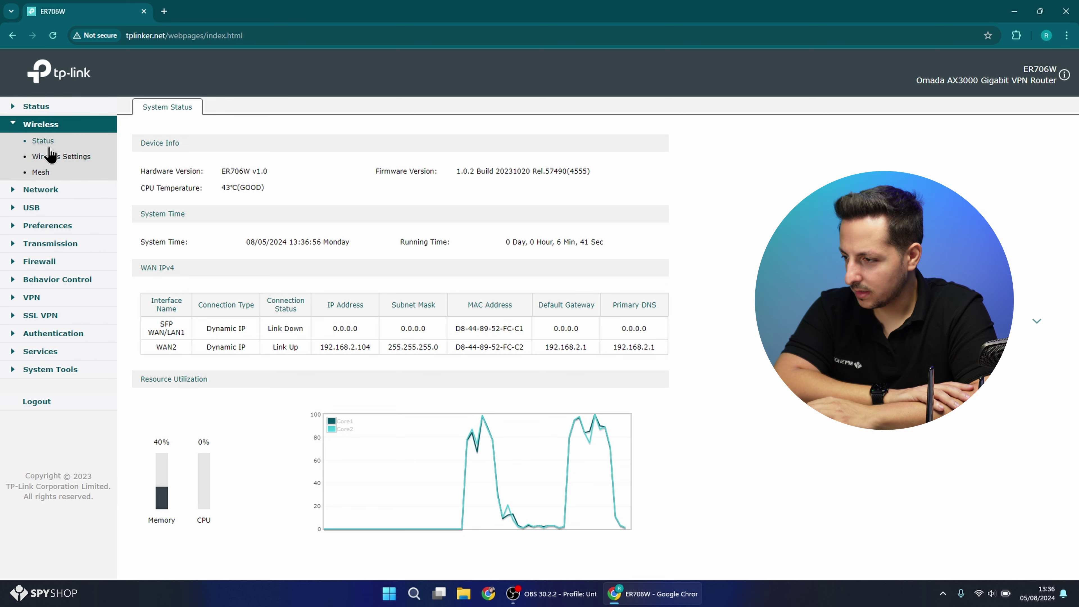
pyautogui.click(47, 143)
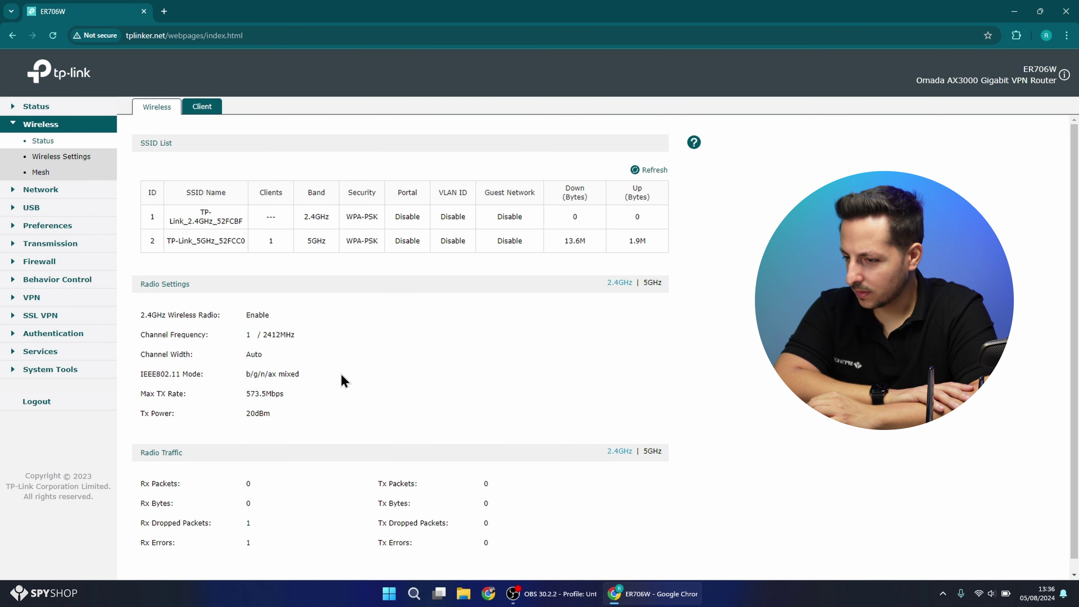
pyautogui.click(652, 283)
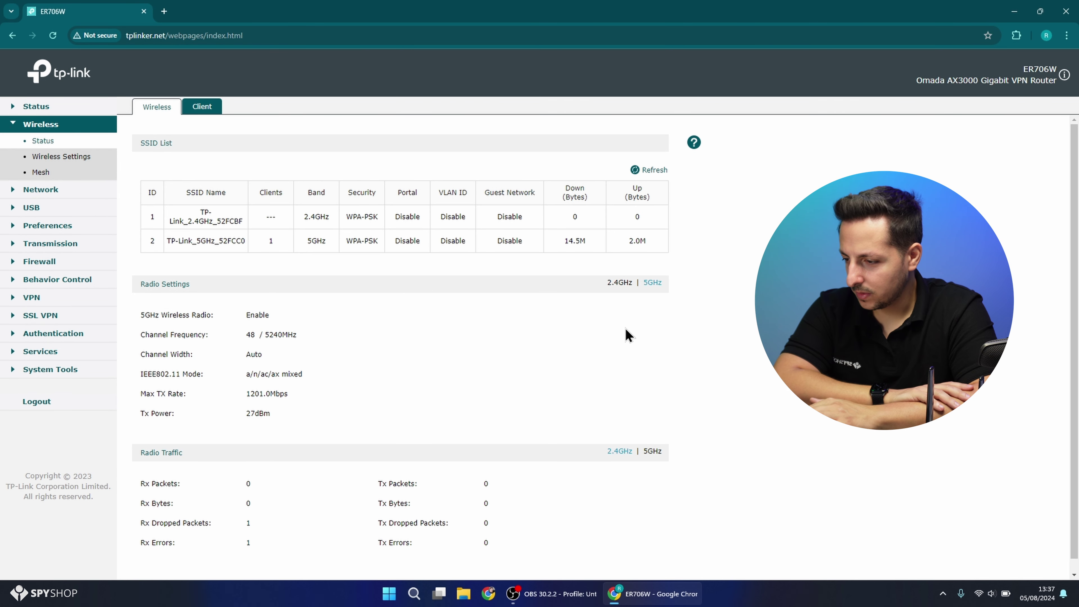
pyautogui.scroll(-1, 625, 333)
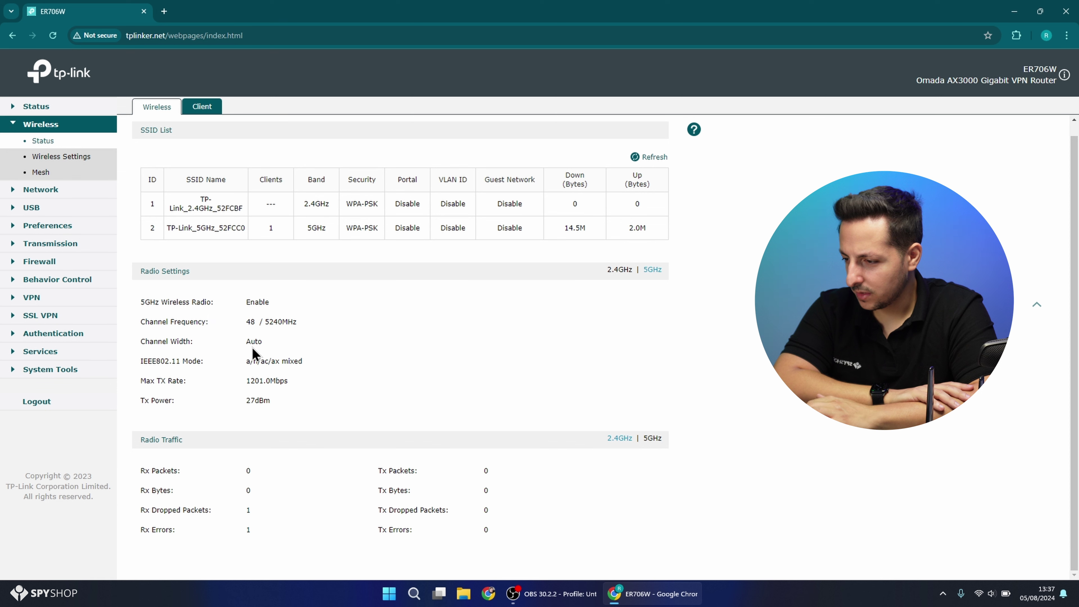
pyautogui.click(618, 271)
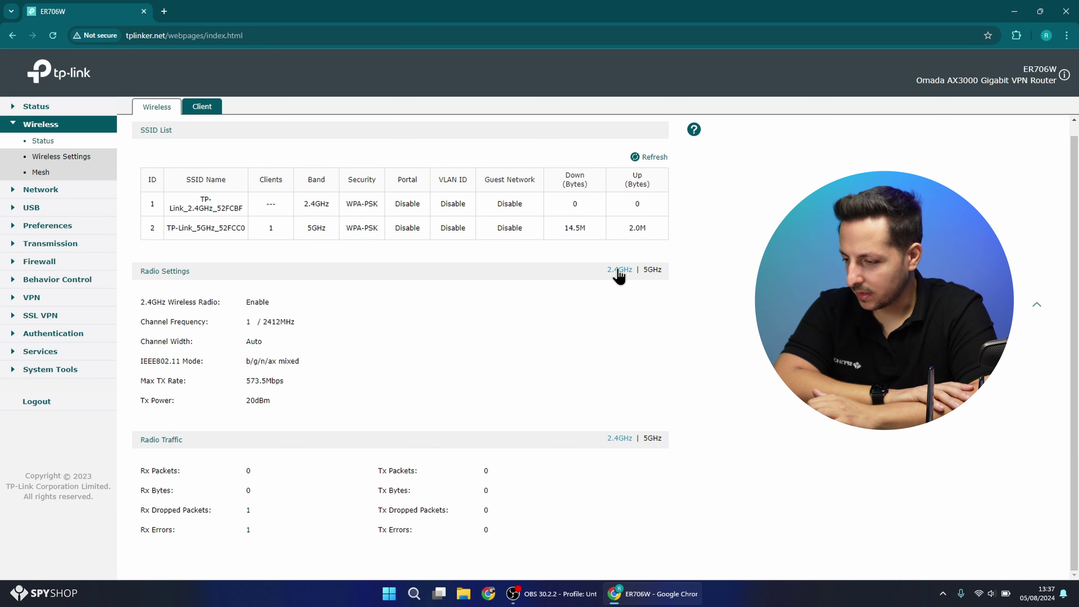
# - Review the 2.4GHz wireless settings, including the SSIDs and the channel width options in the advanced radio settings
pyautogui.click(66, 160)
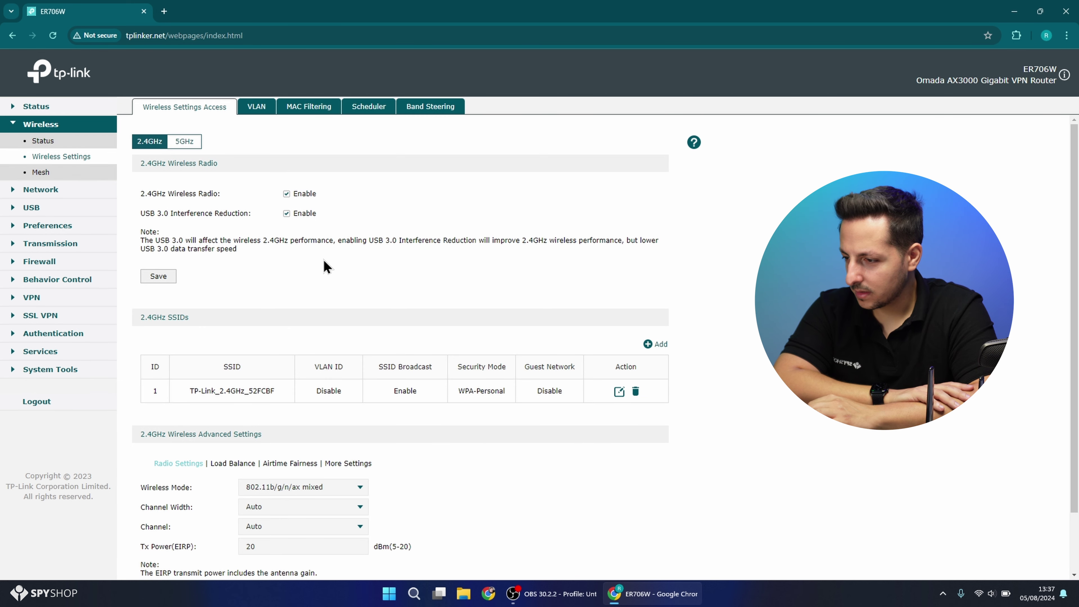
pyautogui.scroll(-2, 336, 267)
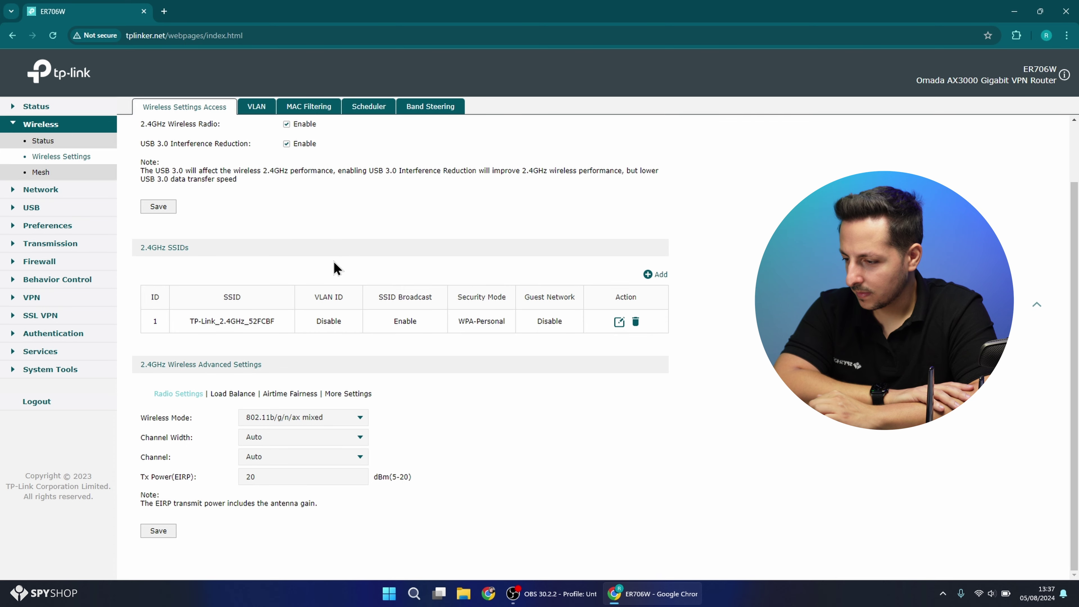
pyautogui.click(315, 437)
pyautogui.click(314, 438)
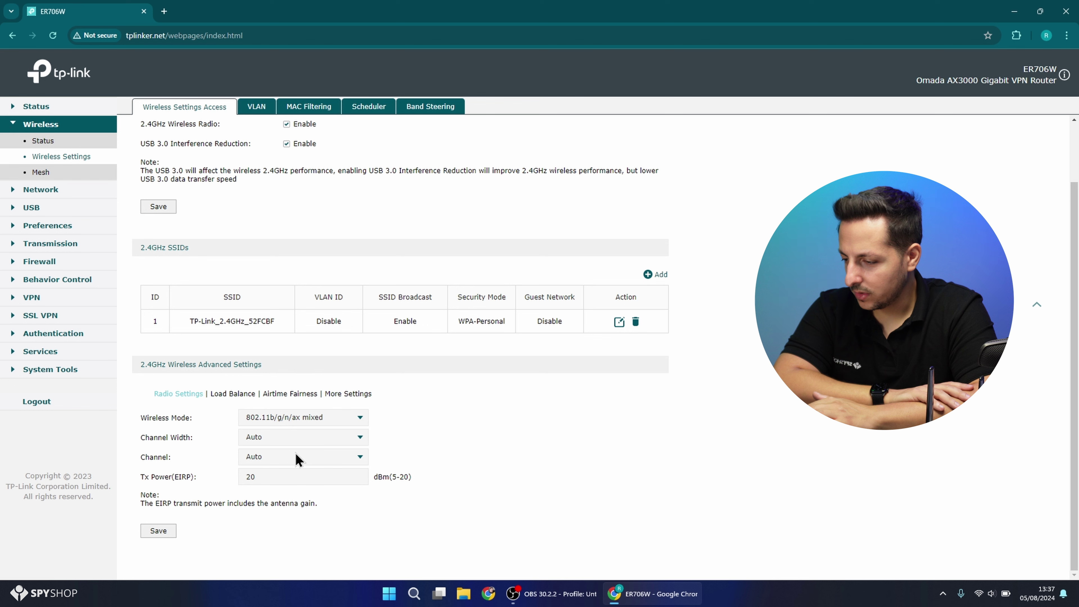
pyautogui.scroll(1, 207, 464)
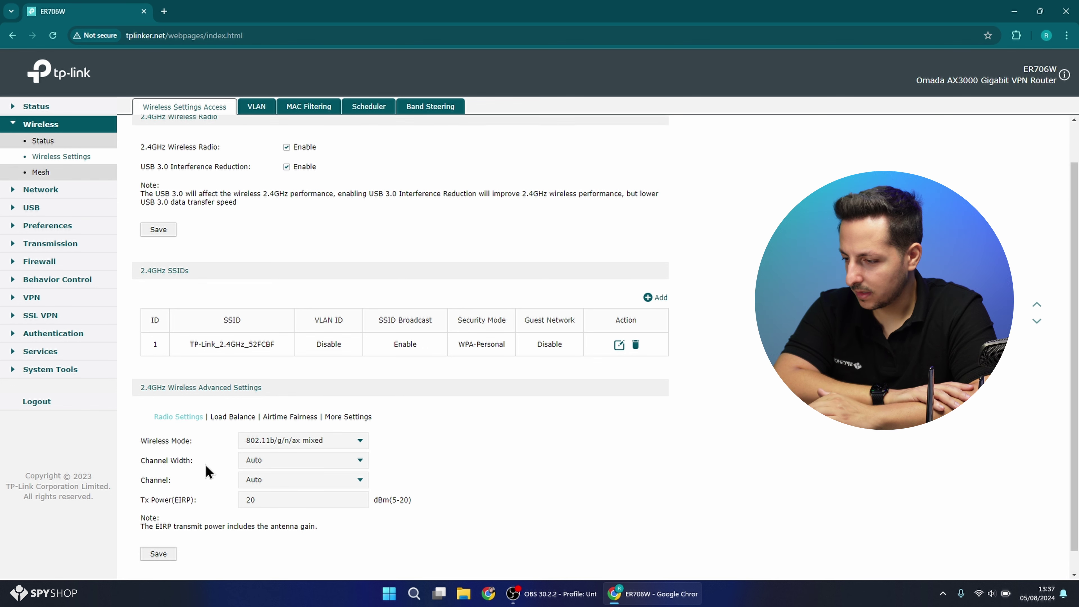
pyautogui.scroll(2, 206, 464)
# - Look through the wireless VLAN, MAC Filtering, Scheduler and Band Steering settings
pyautogui.click(260, 106)
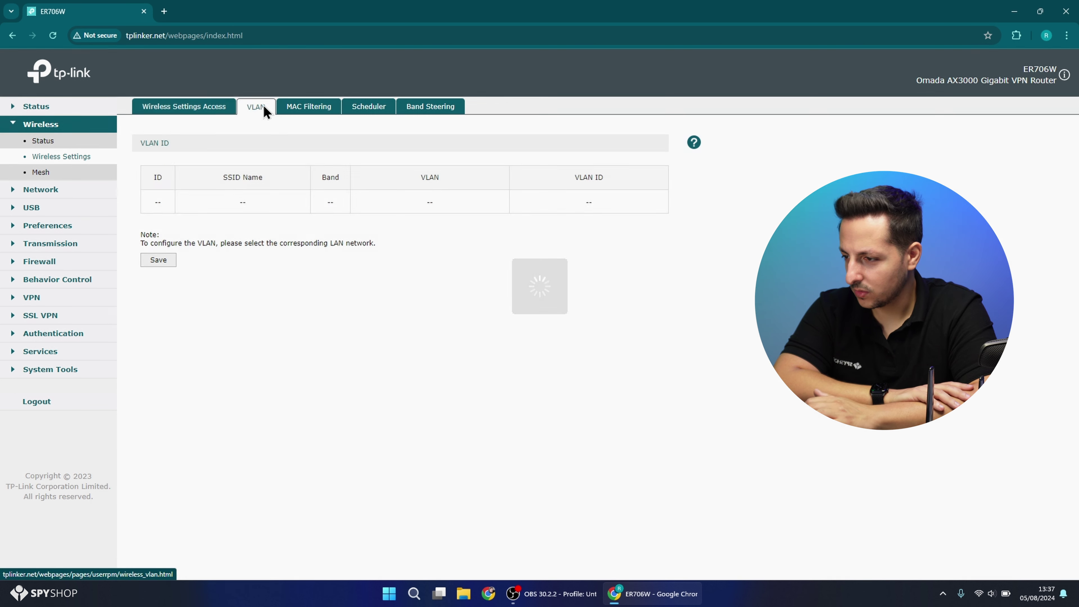
pyautogui.click(336, 111)
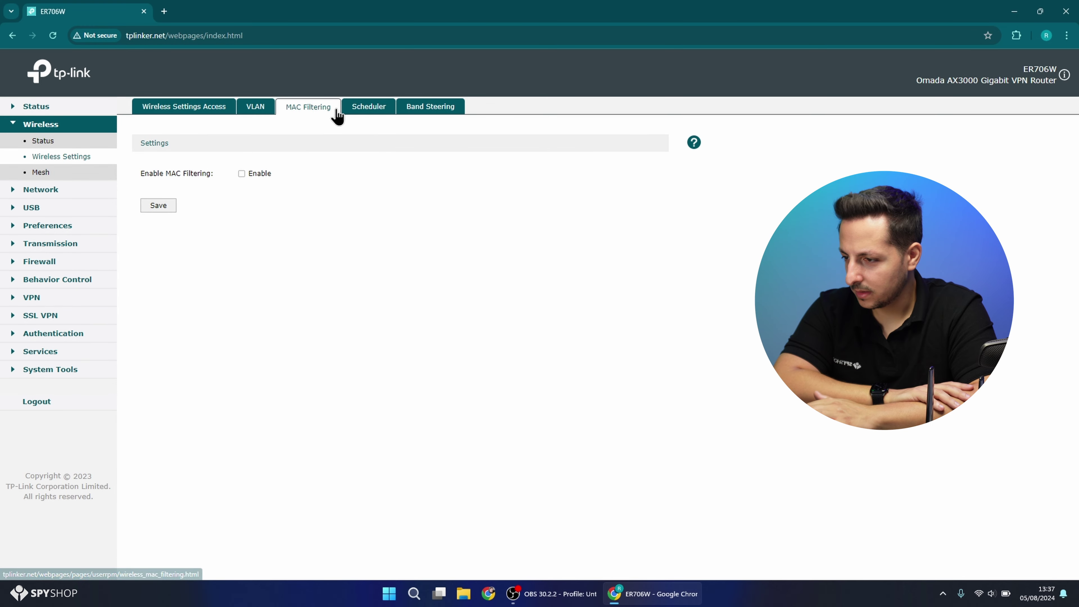
pyautogui.click(376, 114)
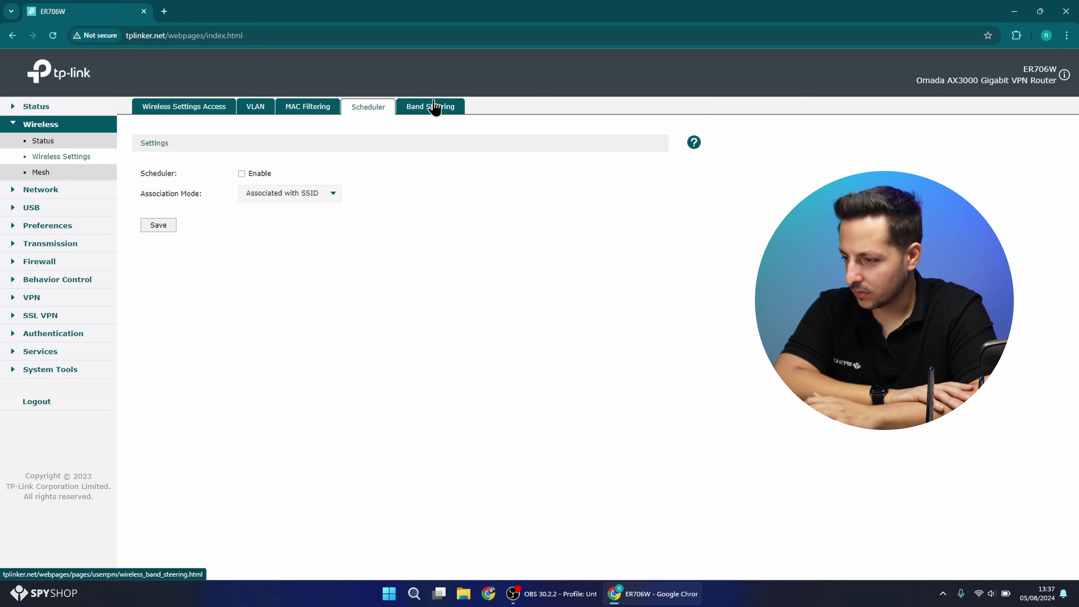
pyautogui.click(434, 108)
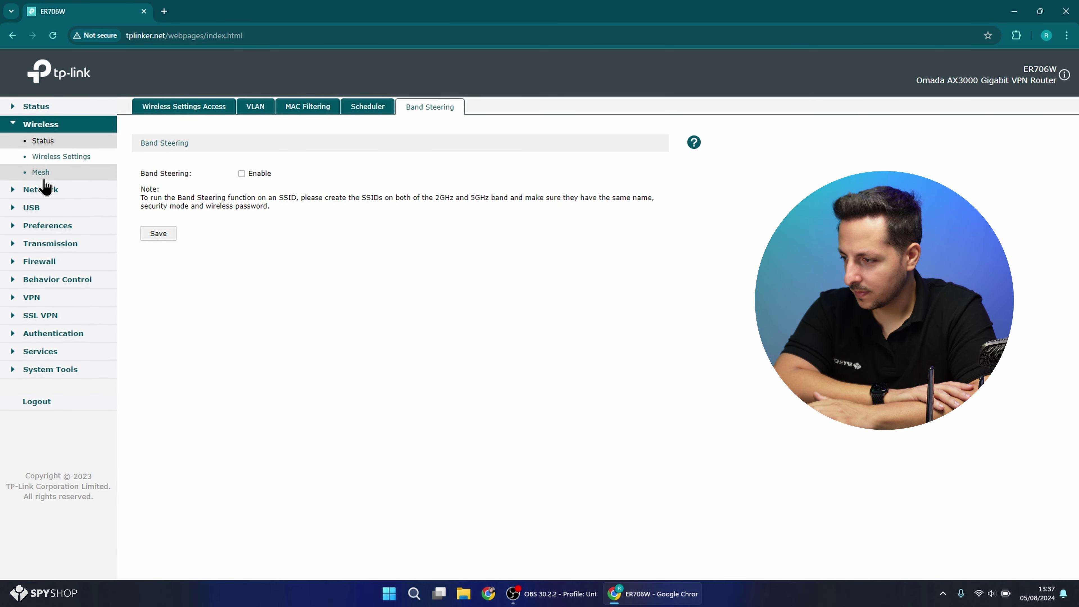
# - From the mesh login, go to the controller settings, enable Cloud-Based Controller Management, accept the Terms of Use and save
pyautogui.click(41, 172)
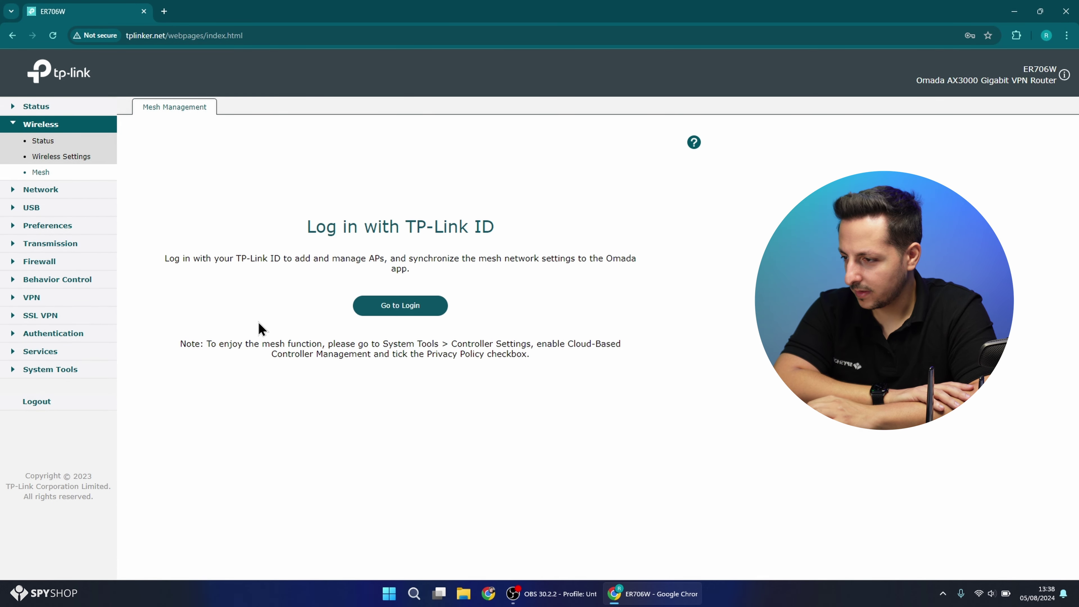
pyautogui.click(409, 309)
pyautogui.click(613, 311)
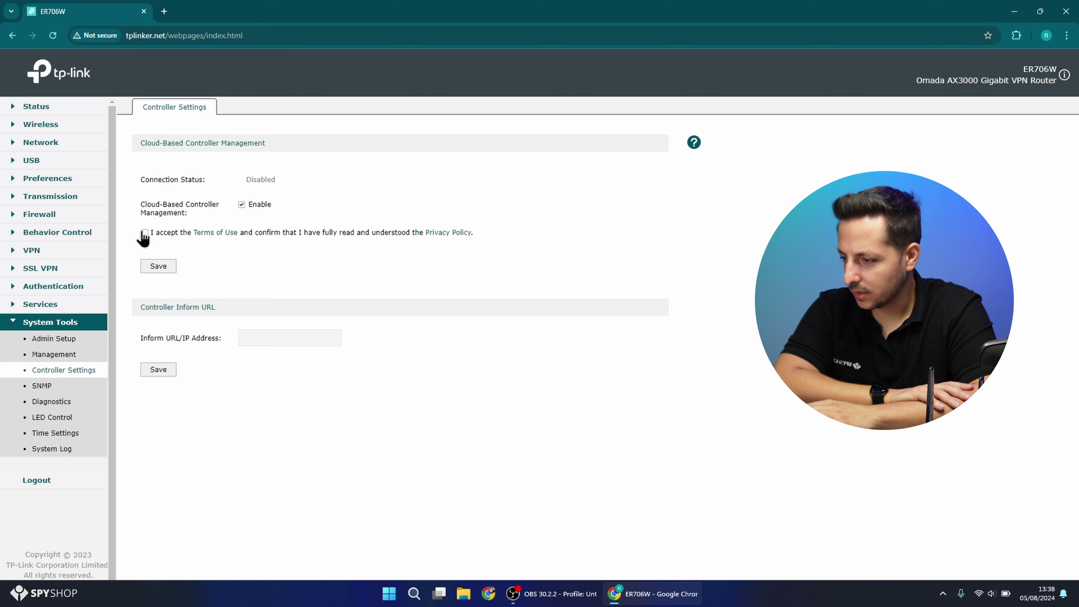
pyautogui.click(159, 268)
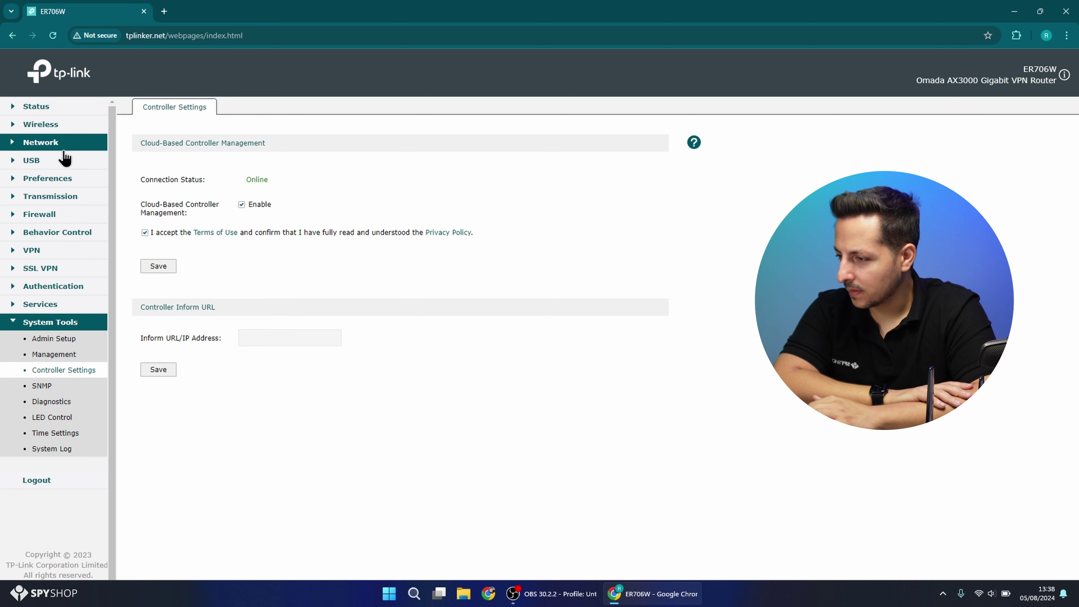
# - Log in to Mesh Management with the TP-Link ID e-mail and account password, and get started with the mesh setup
pyautogui.click(62, 127)
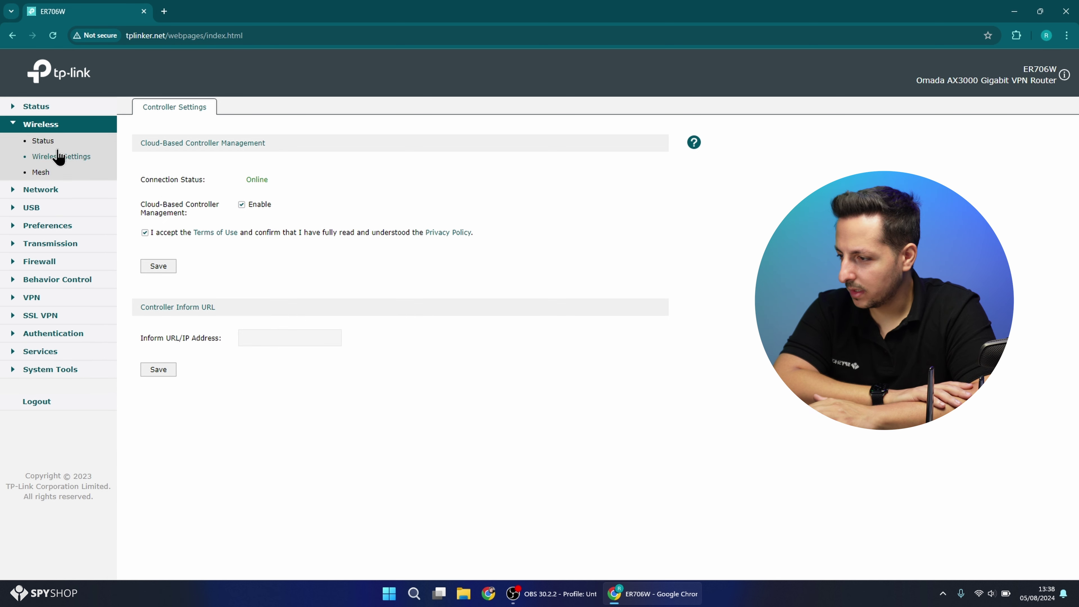
pyautogui.click(37, 173)
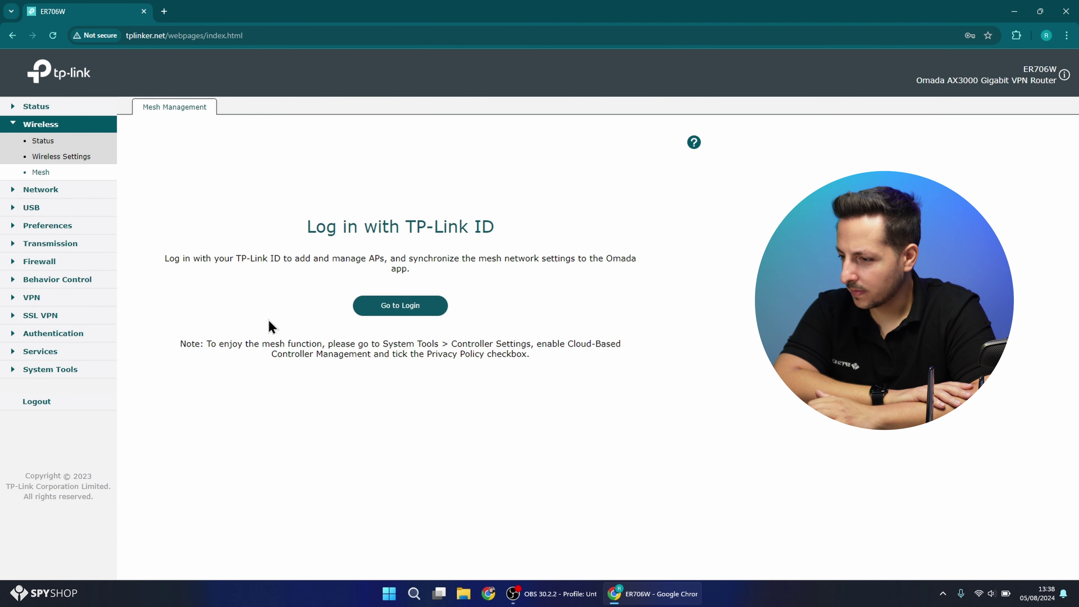
pyautogui.click(402, 310)
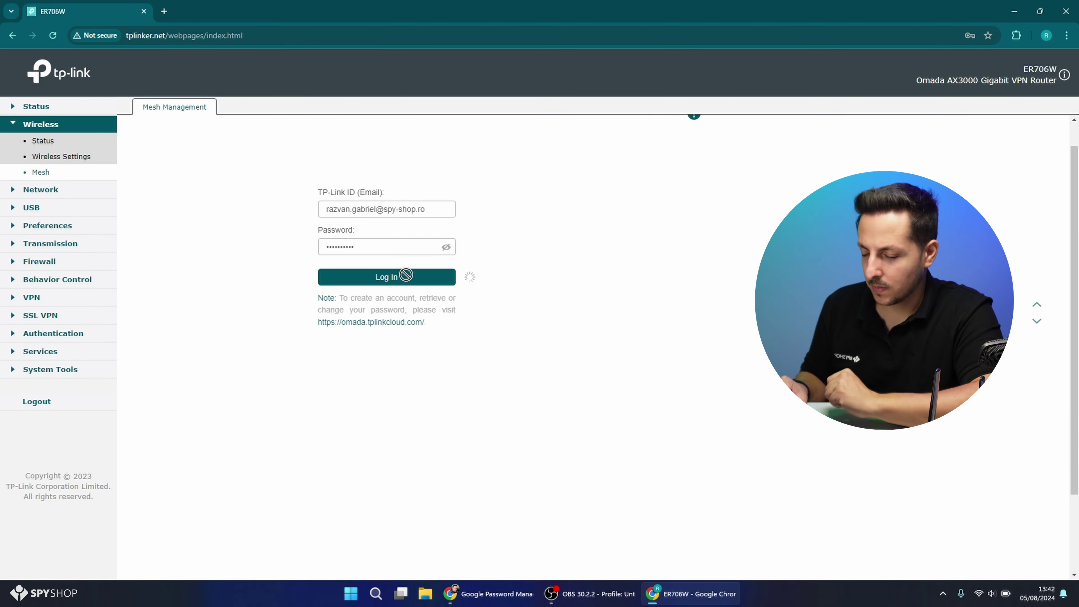
pyautogui.click(409, 277)
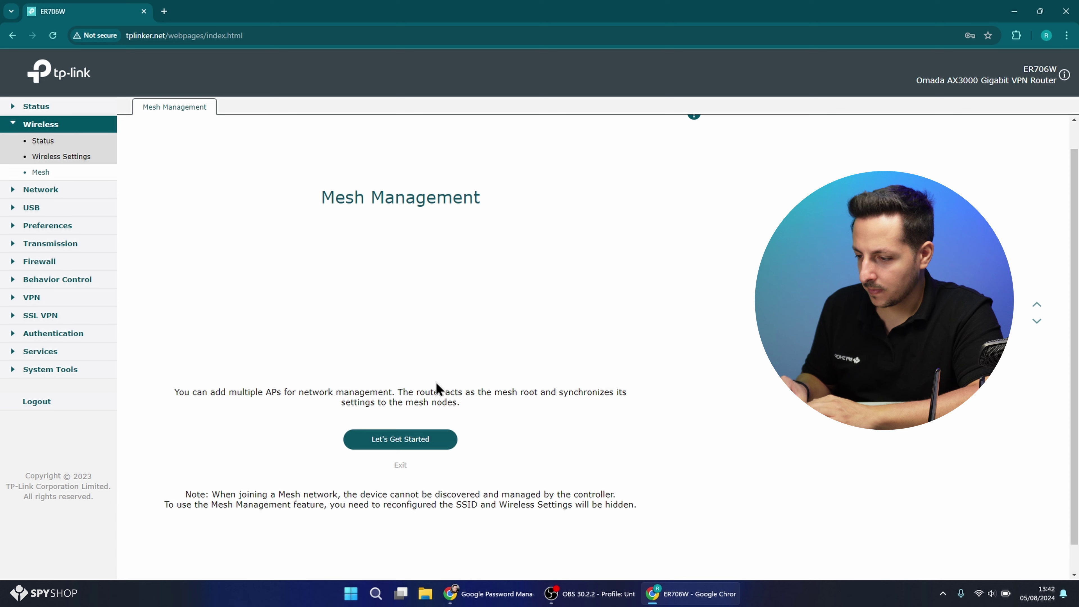
pyautogui.scroll(2, 436, 382)
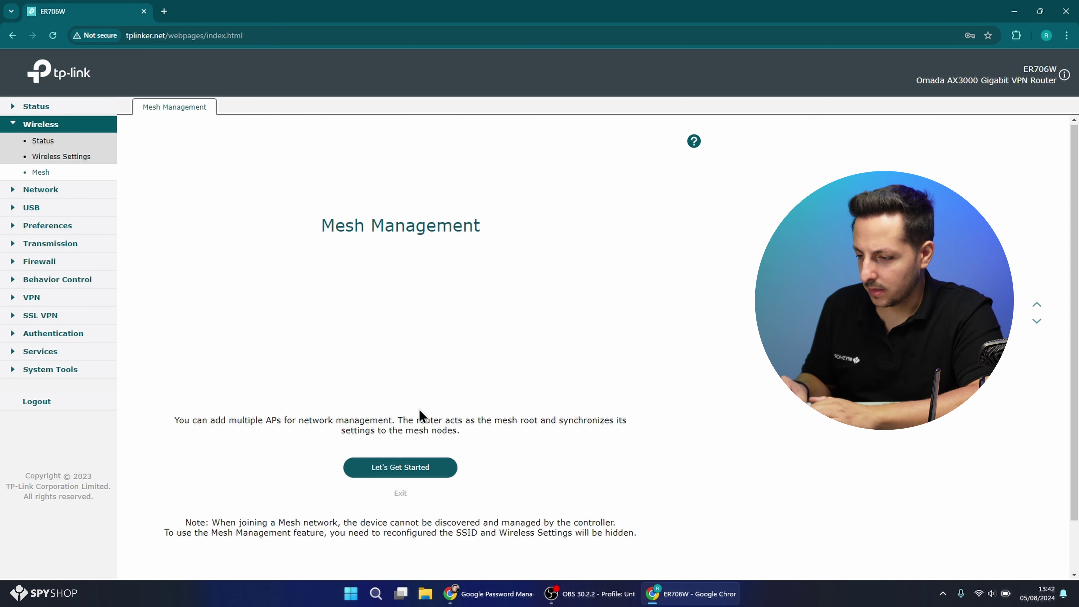
pyautogui.click(384, 467)
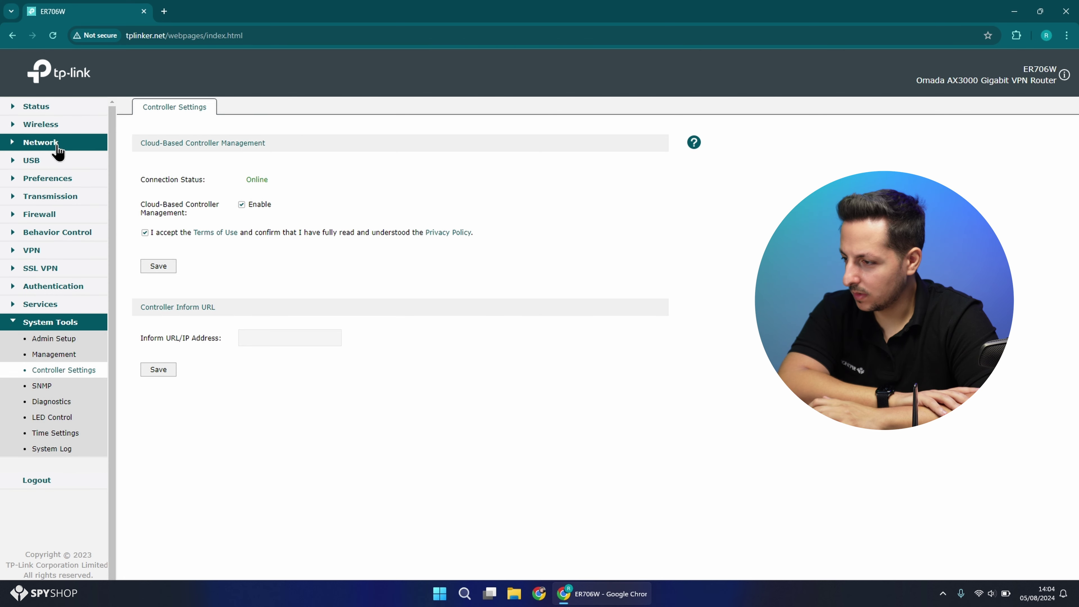
# - Look through the Network pages for WAN, LAN, IPTV, MAC, Switch, VLAN and IPv6
pyautogui.click(57, 147)
pyautogui.click(46, 158)
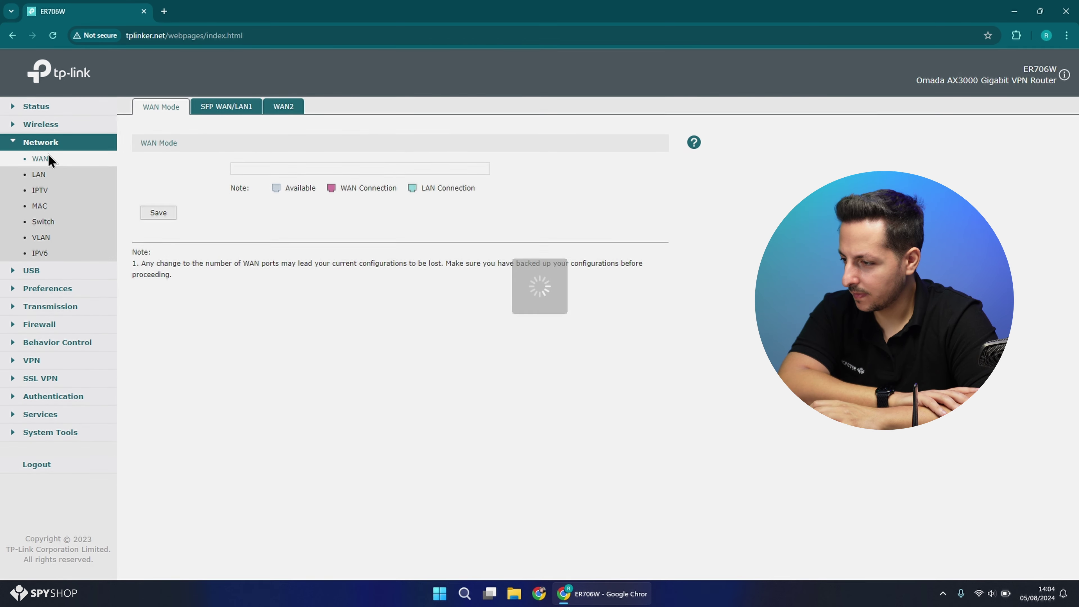
pyautogui.click(43, 178)
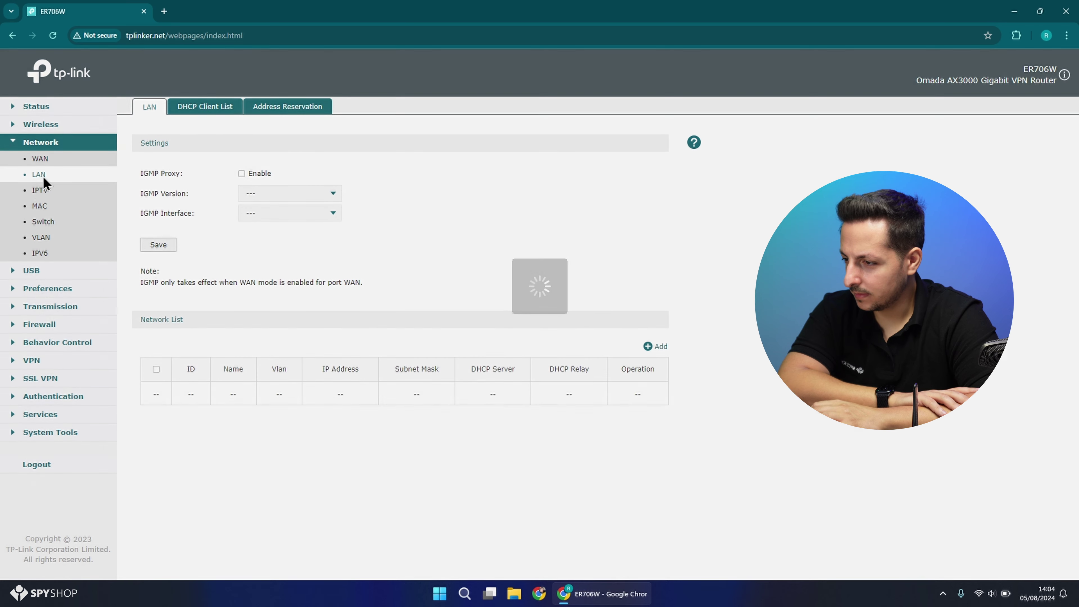
pyautogui.click(41, 194)
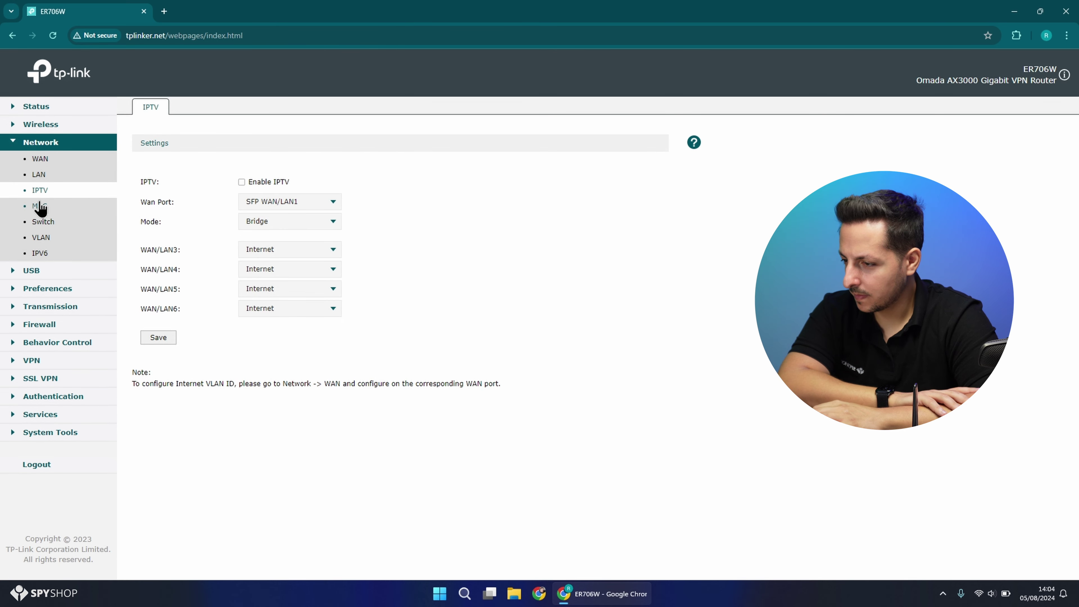
pyautogui.click(40, 207)
pyautogui.click(44, 221)
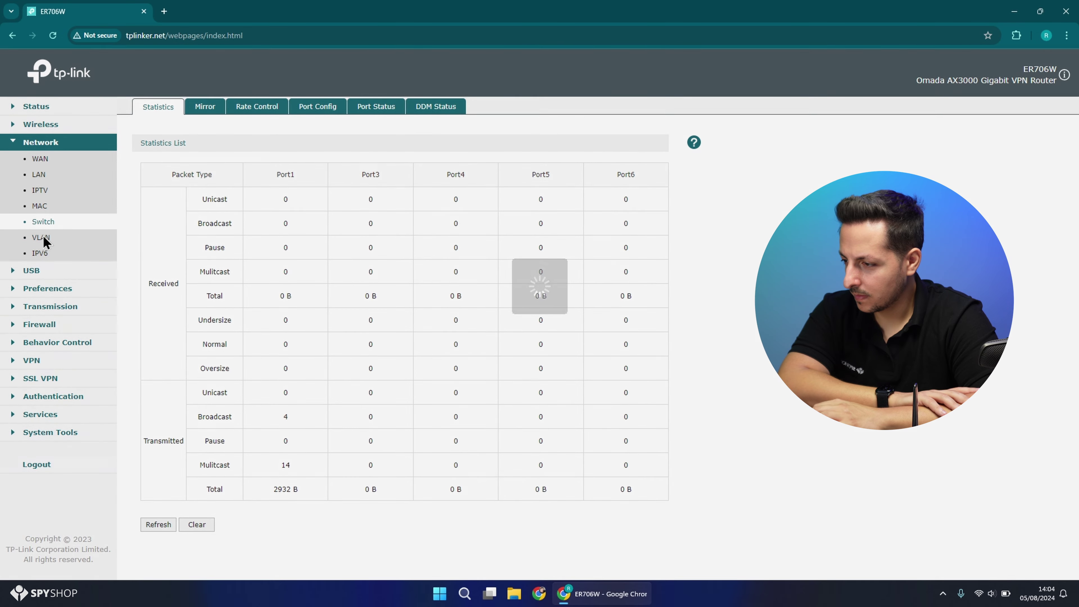
pyautogui.click(44, 237)
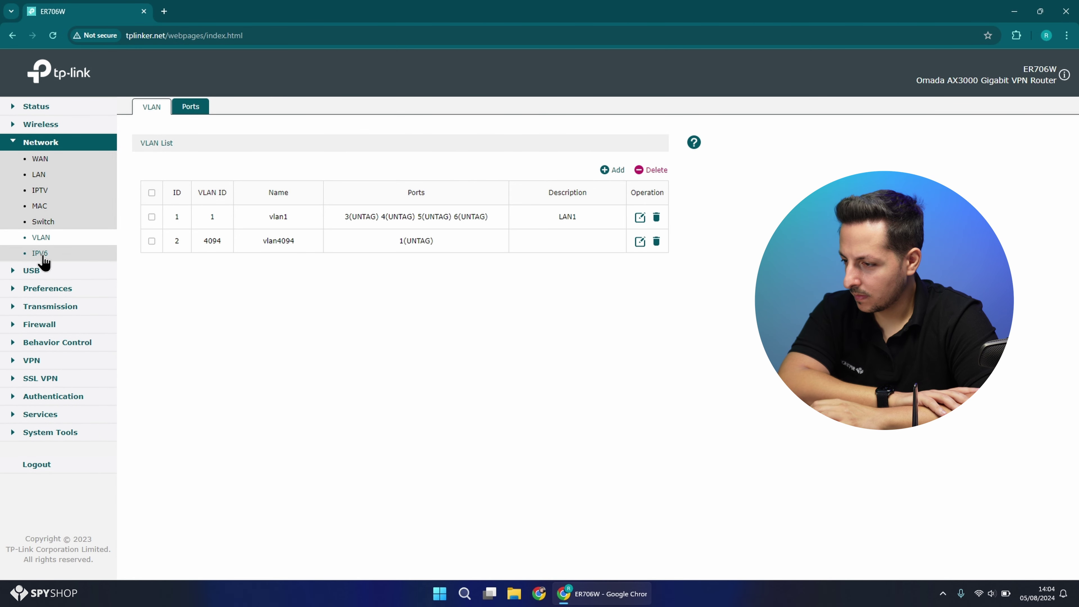
pyautogui.click(43, 253)
# - View the USB Modem and USB Storage settings, and list the sections under Preferences
pyautogui.click(55, 272)
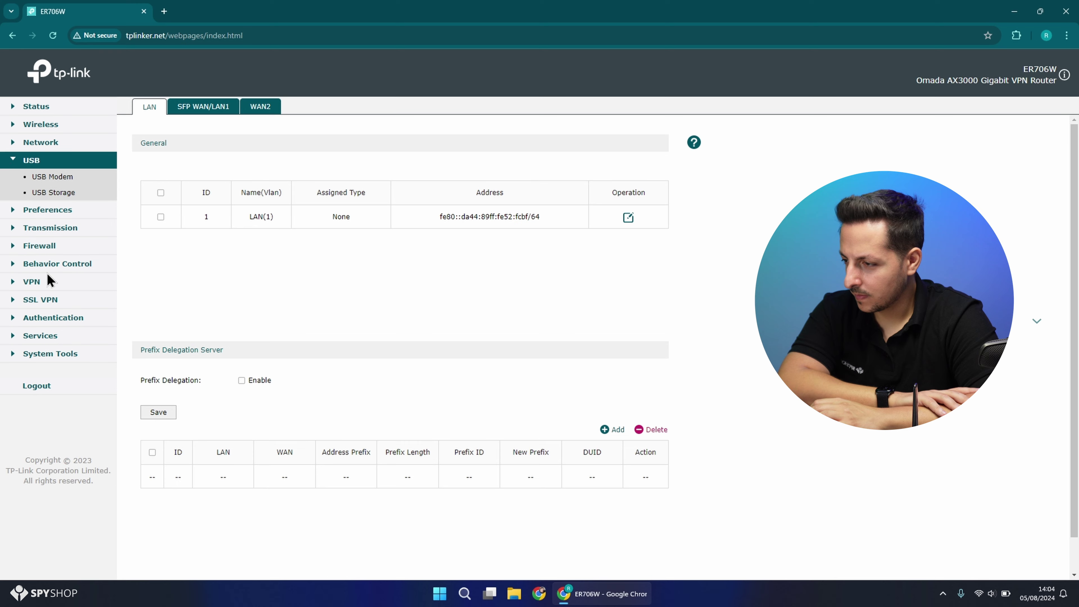
pyautogui.click(79, 177)
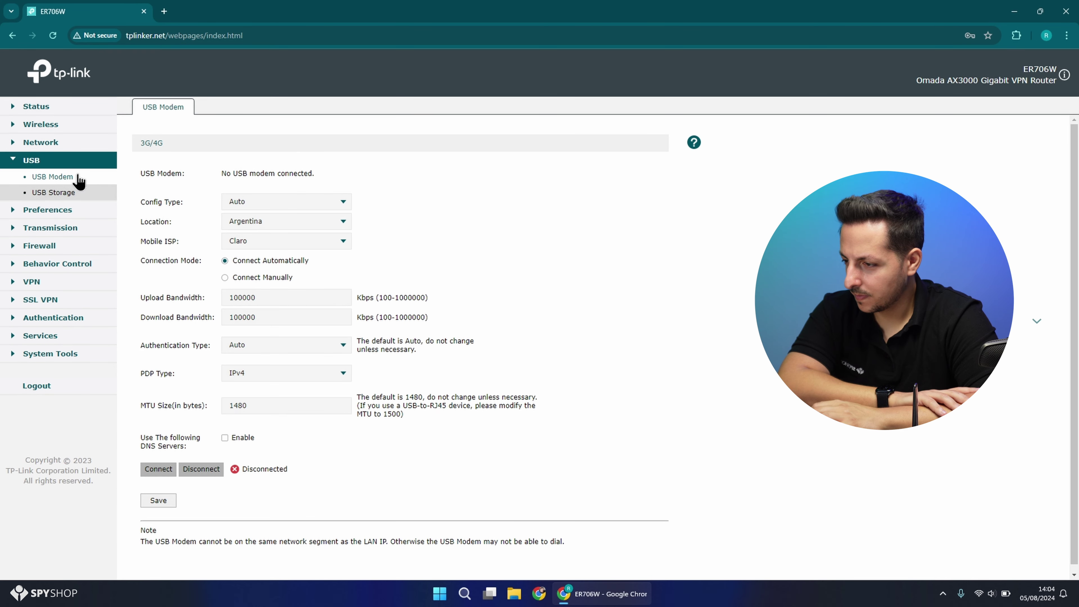
pyautogui.click(68, 192)
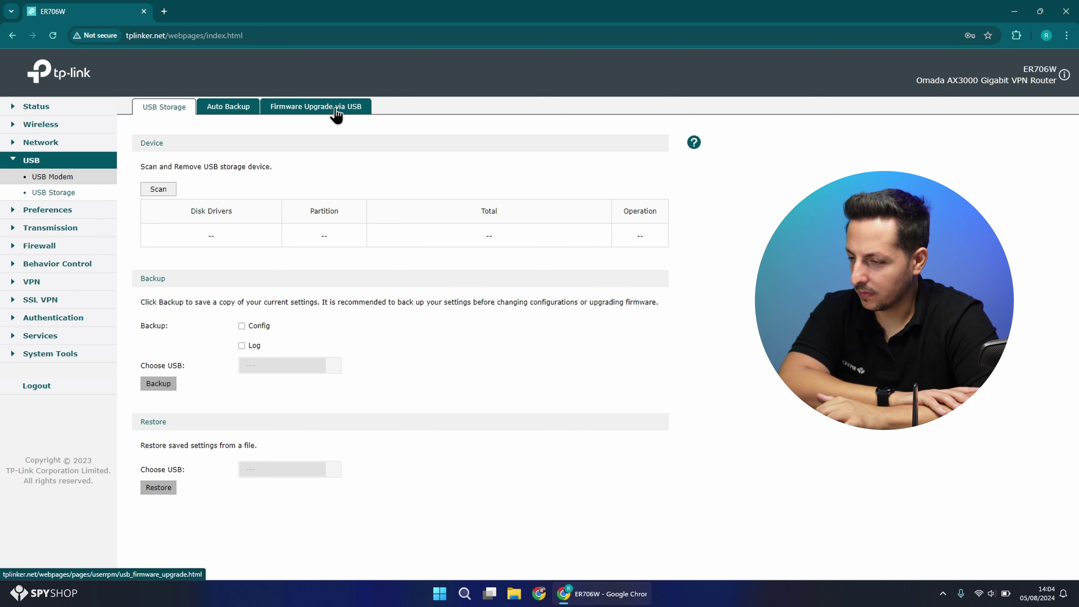
pyautogui.click(53, 210)
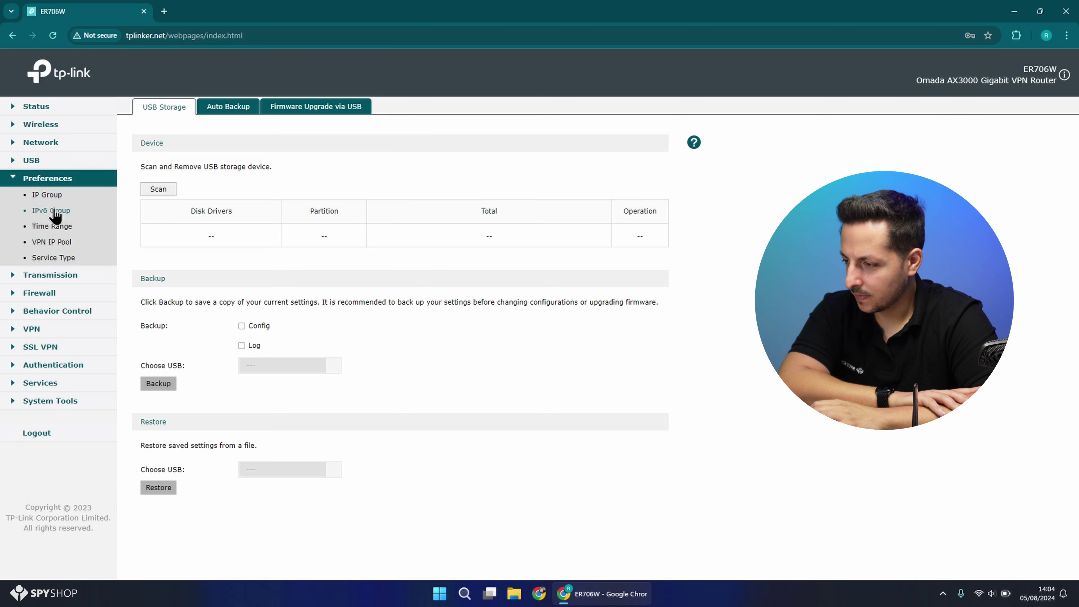
# - Look through the VPN pages for GRE, L2TP, PPTP, OpenVPN, Wireguard and Users, and list the SSL VPN sections
pyautogui.click(31, 319)
pyautogui.click(43, 288)
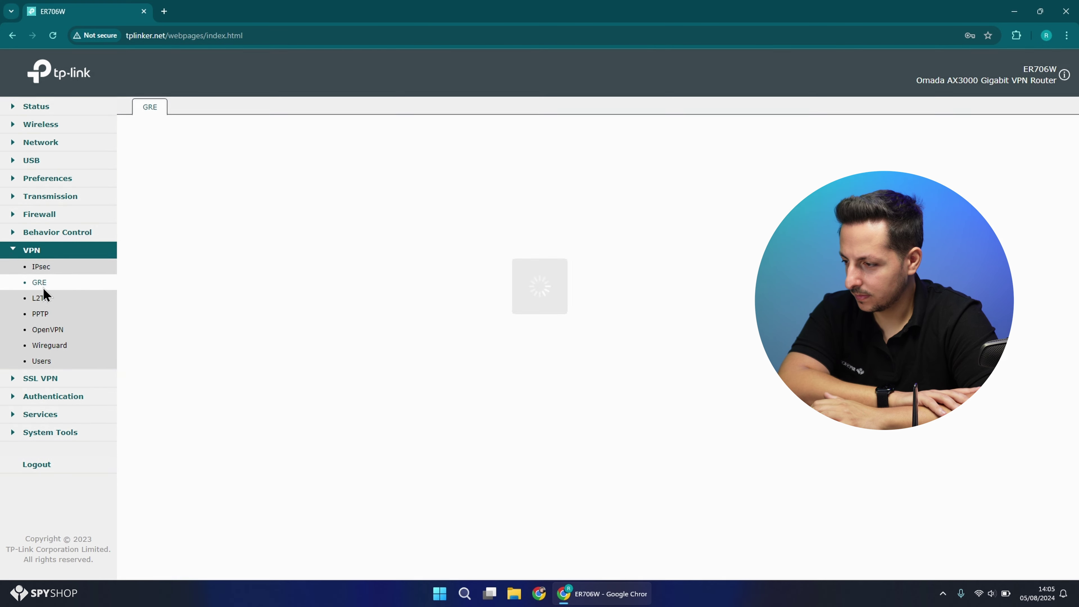
pyautogui.click(40, 299)
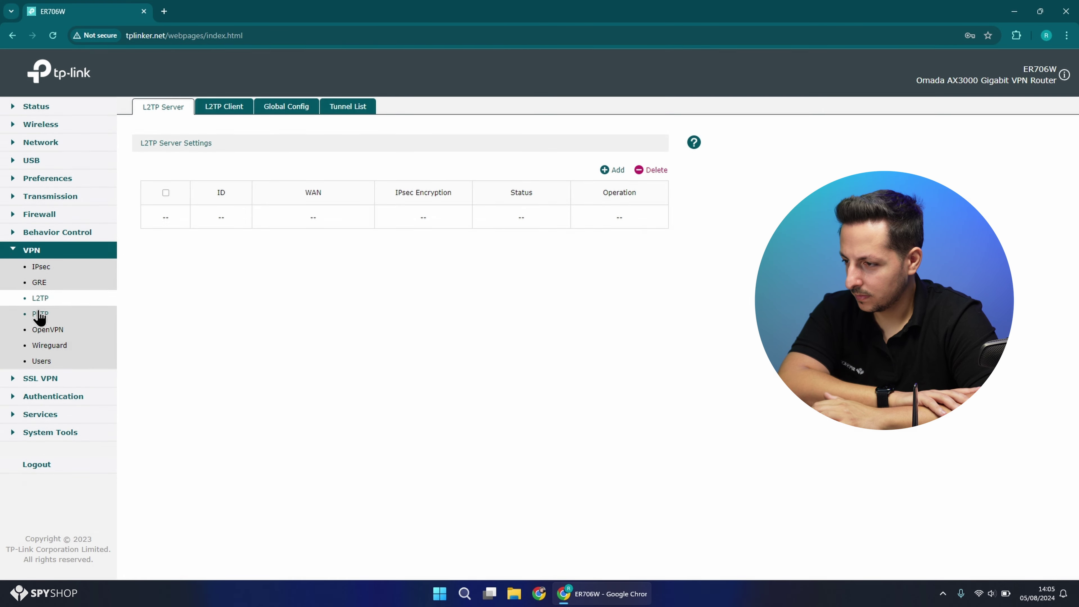
pyautogui.click(39, 311)
pyautogui.click(47, 333)
pyautogui.click(48, 342)
pyautogui.click(46, 362)
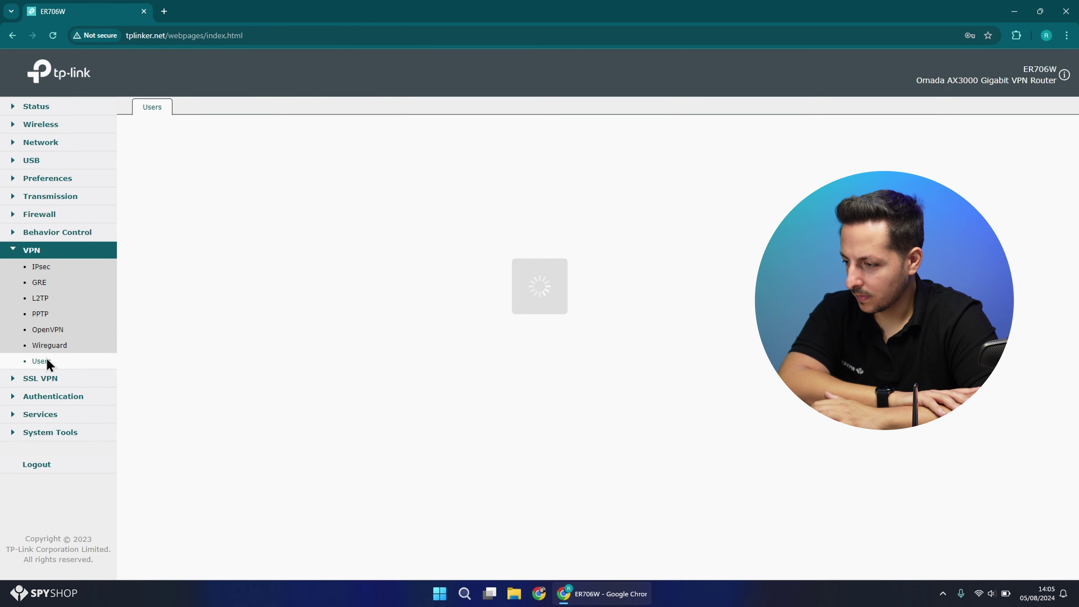
pyautogui.click(46, 378)
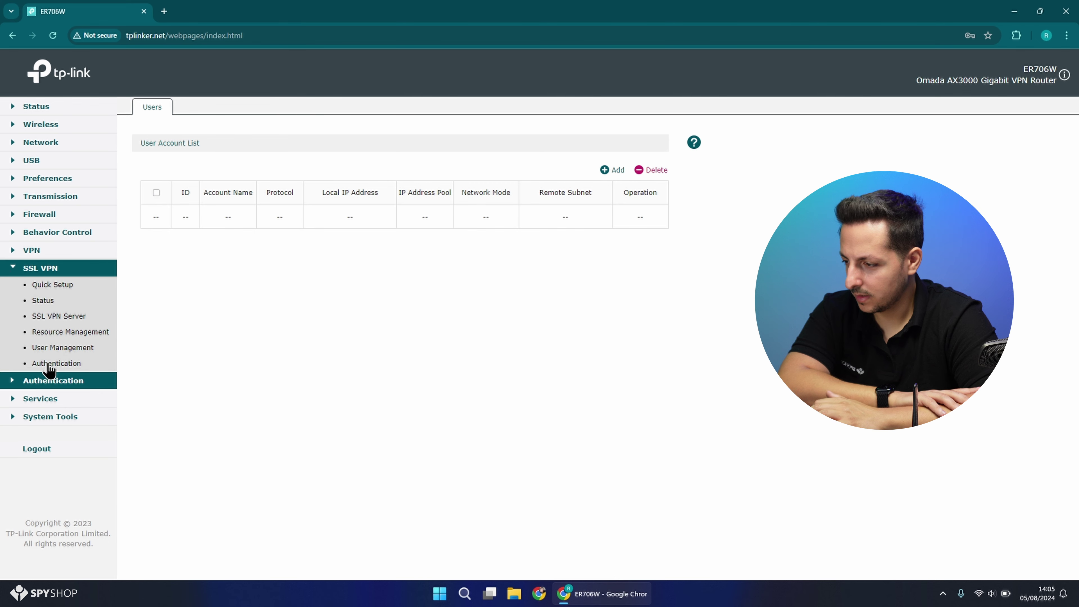
# - Look through the SSL VPN pages for Quick Setup, Status, SSL VPN Server, Resource Management, User Management and Authentication
pyautogui.click(69, 285)
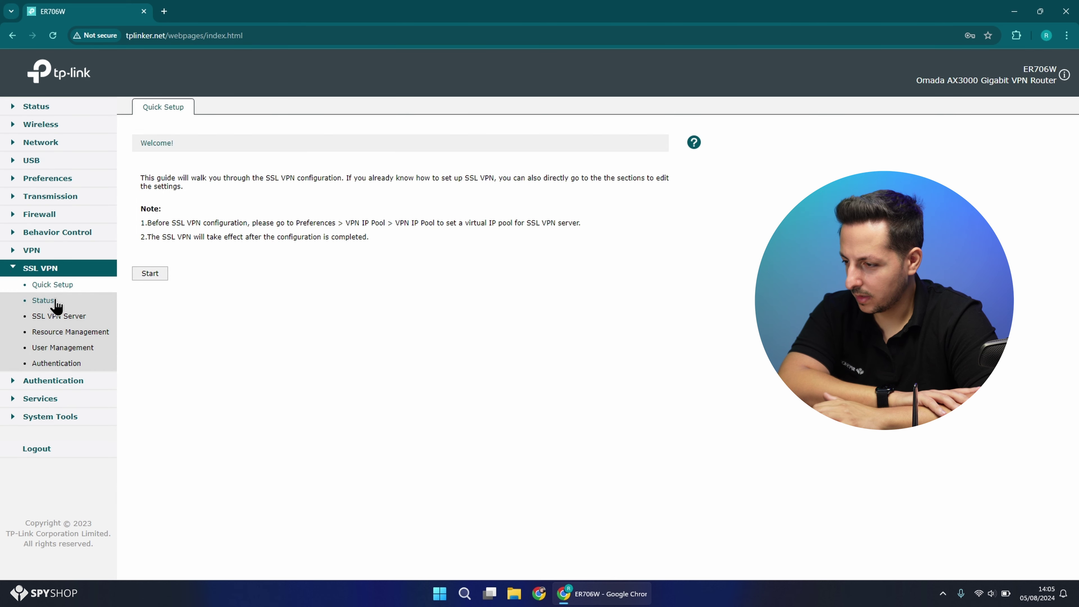
pyautogui.click(57, 299)
pyautogui.click(57, 321)
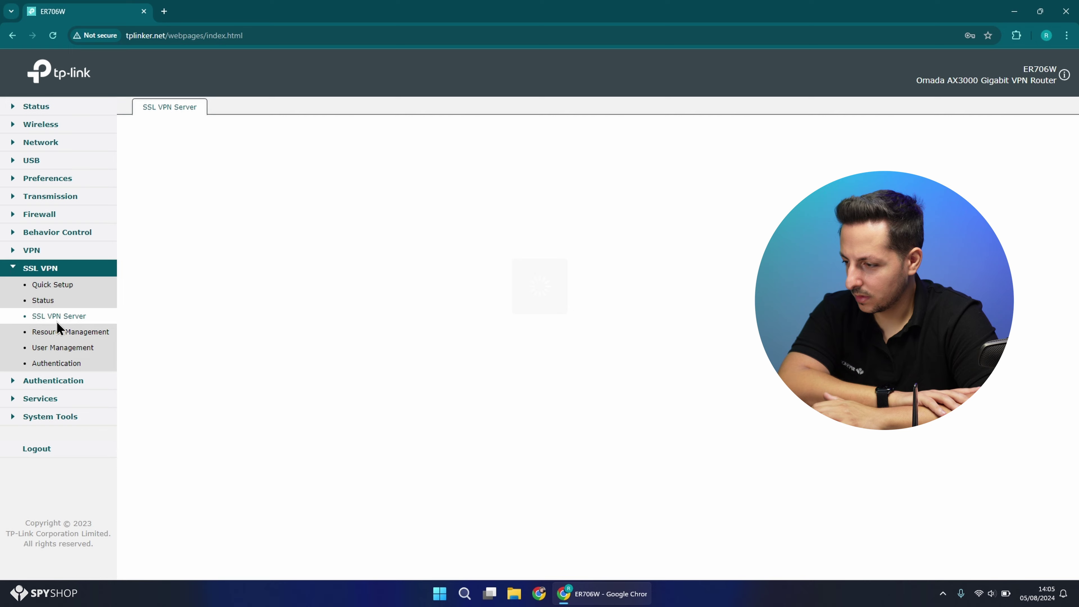
pyautogui.click(56, 332)
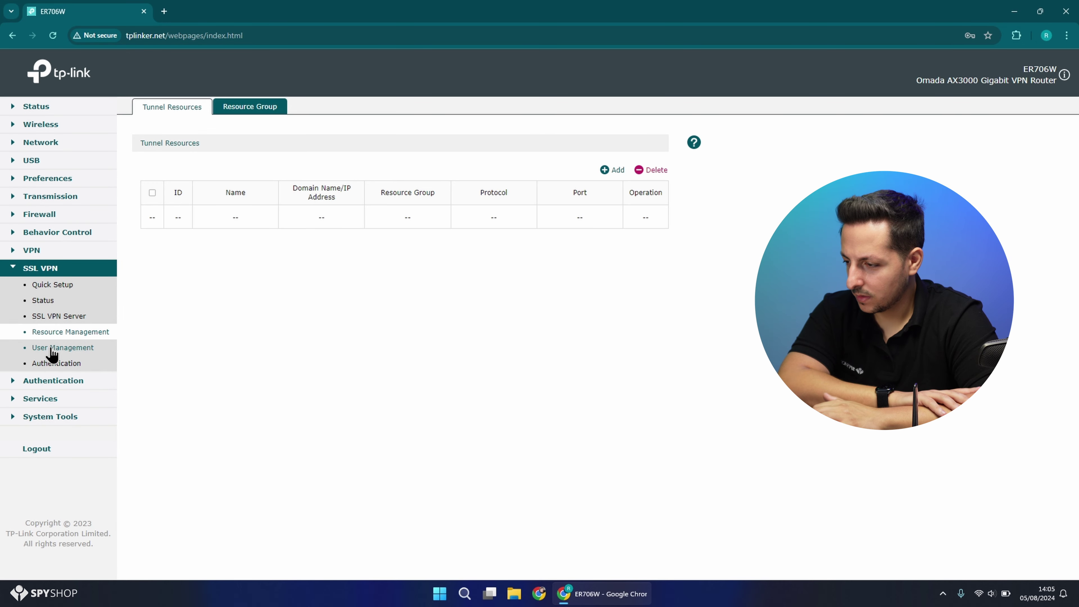
pyautogui.click(51, 352)
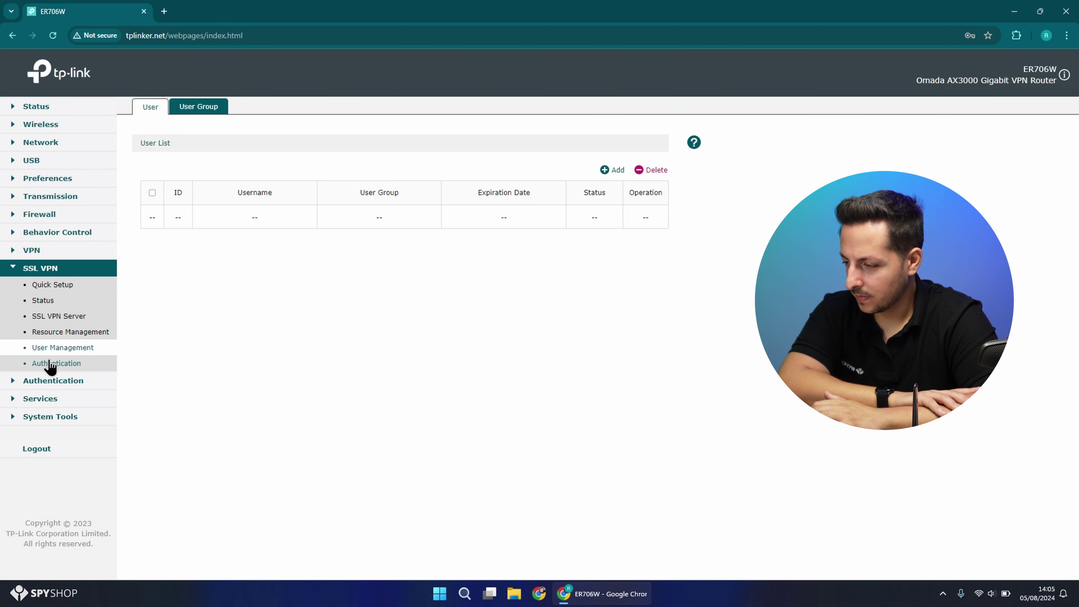
pyautogui.click(50, 363)
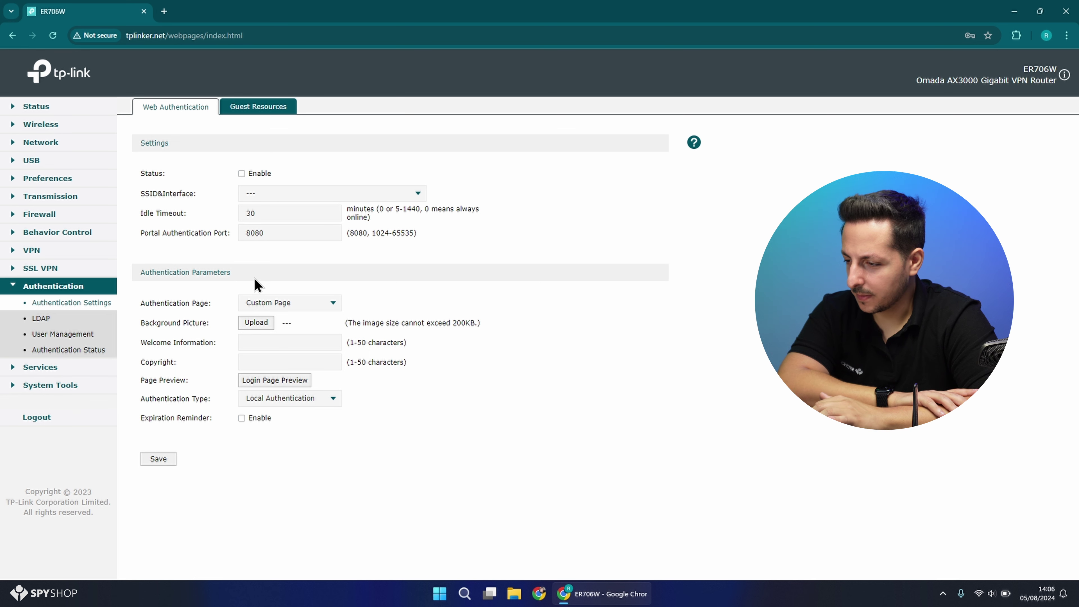
# - Fill in the custom web authentication page with welcome information "Hello" and copyright "Spy Shop", and preview the login page
pyautogui.click(318, 301)
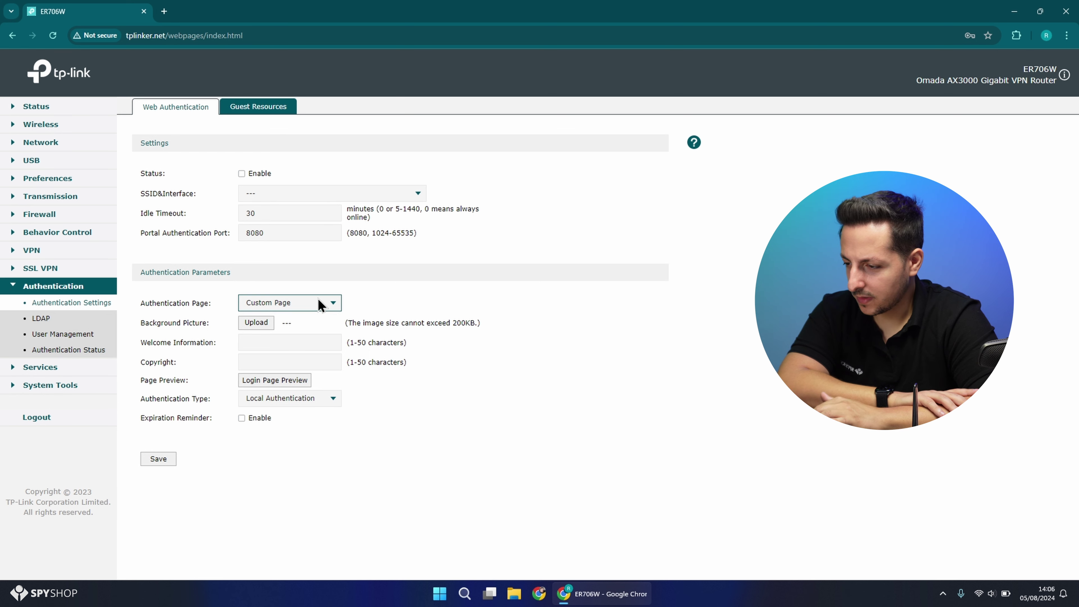
pyautogui.click(316, 307)
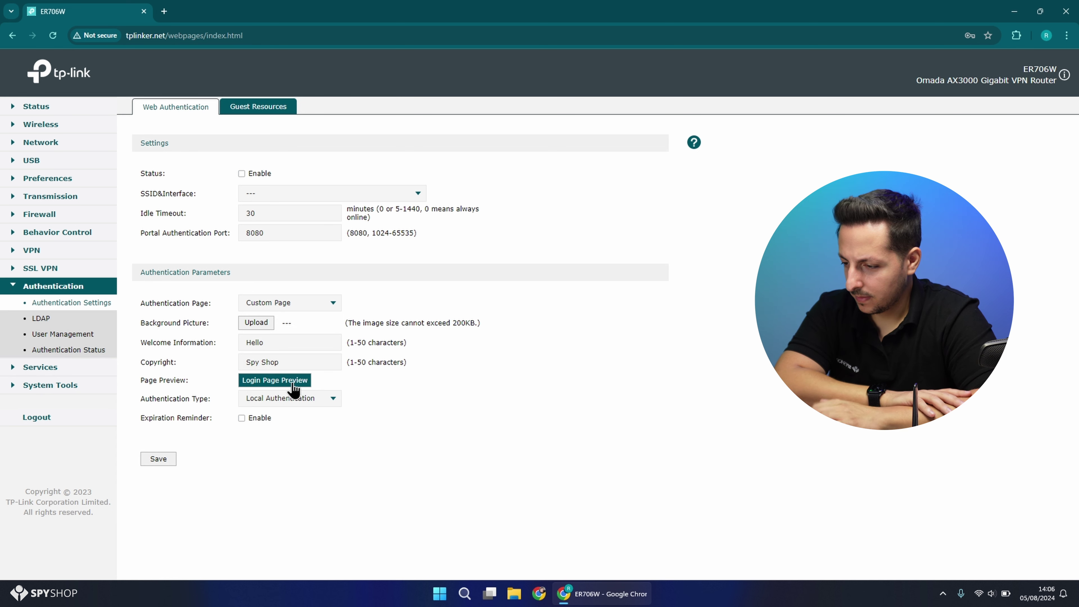
pyautogui.click(293, 381)
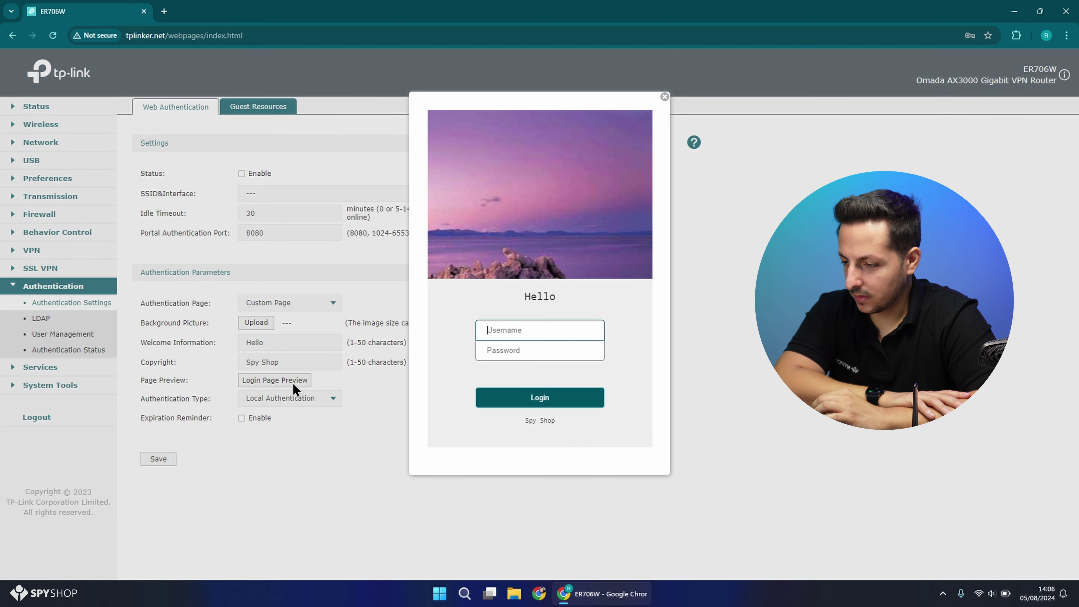
pyautogui.click(665, 99)
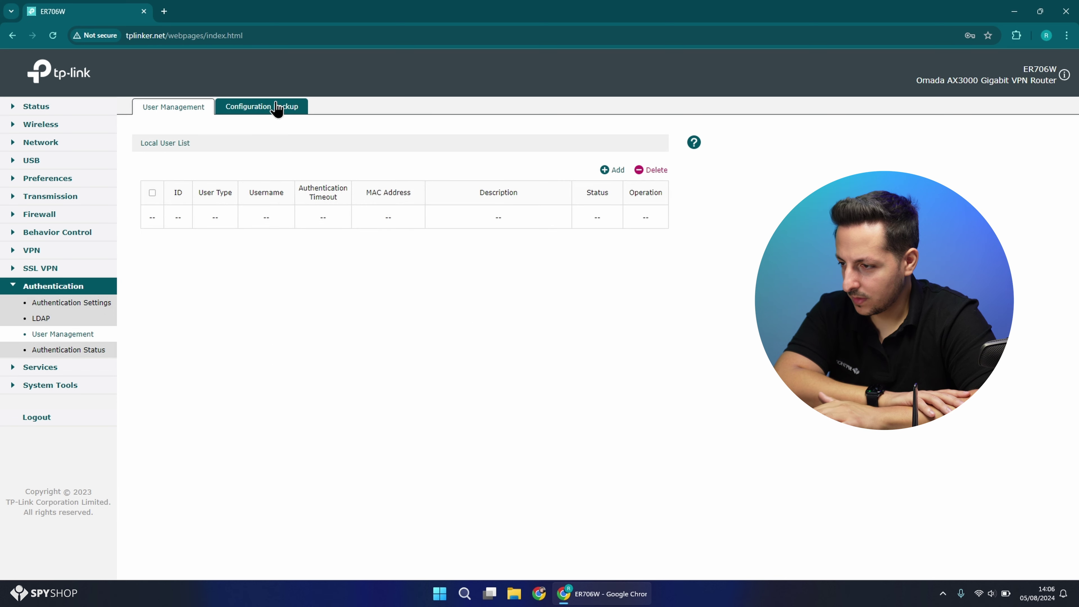
# - View the authentication configuration backup options, the local user list and the Authentication Status page
pyautogui.click(276, 106)
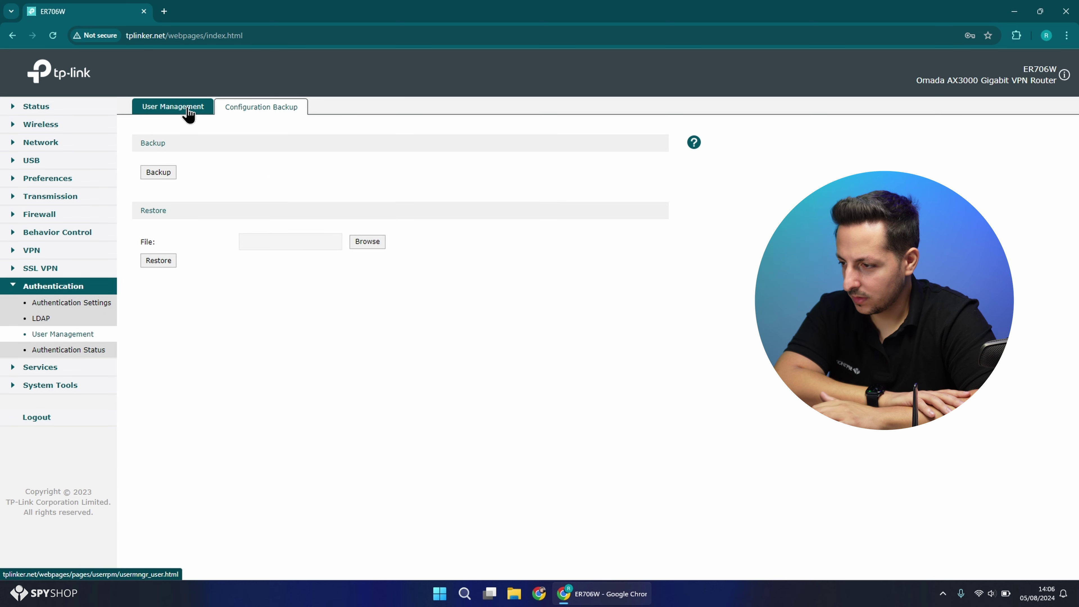
pyautogui.click(186, 109)
pyautogui.click(64, 349)
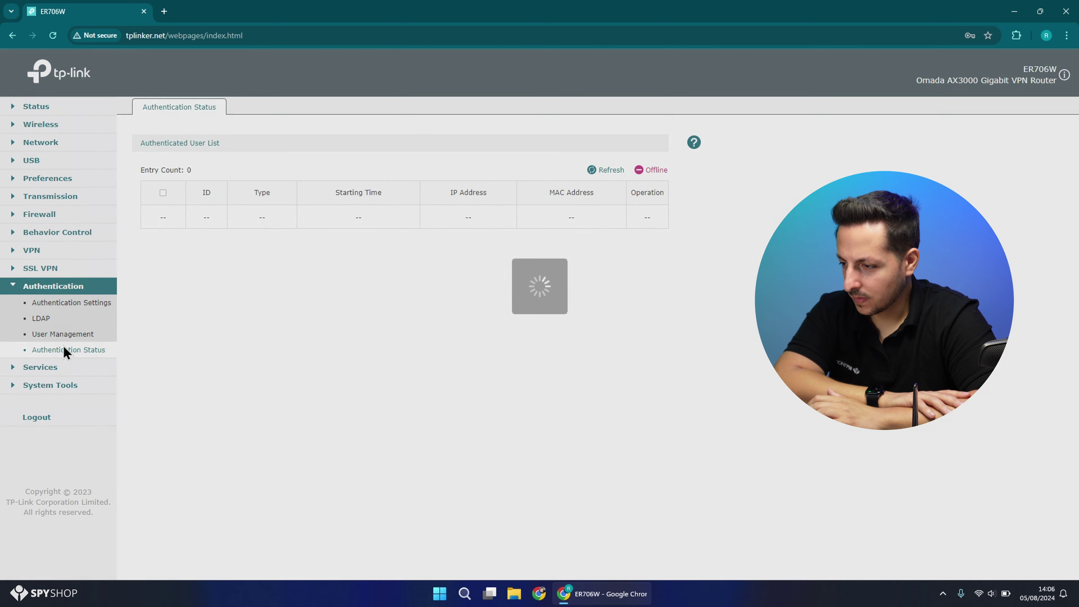
# - Look through the Services pages for Dynamic DNS, UPnP, mDNS, Reboot Schedule and DNS Proxy
pyautogui.click(65, 369)
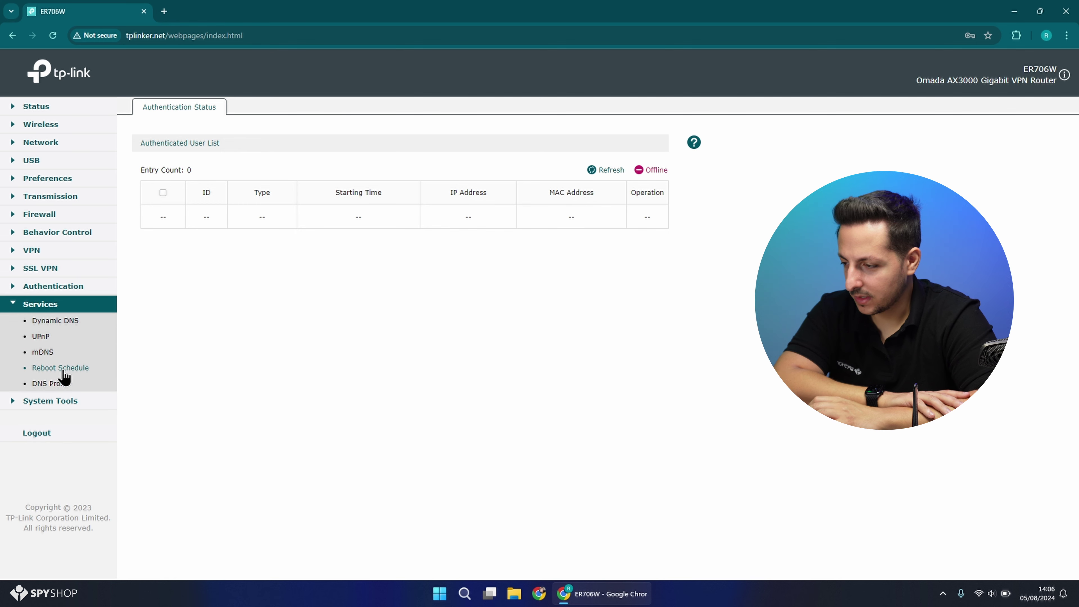
pyautogui.click(72, 322)
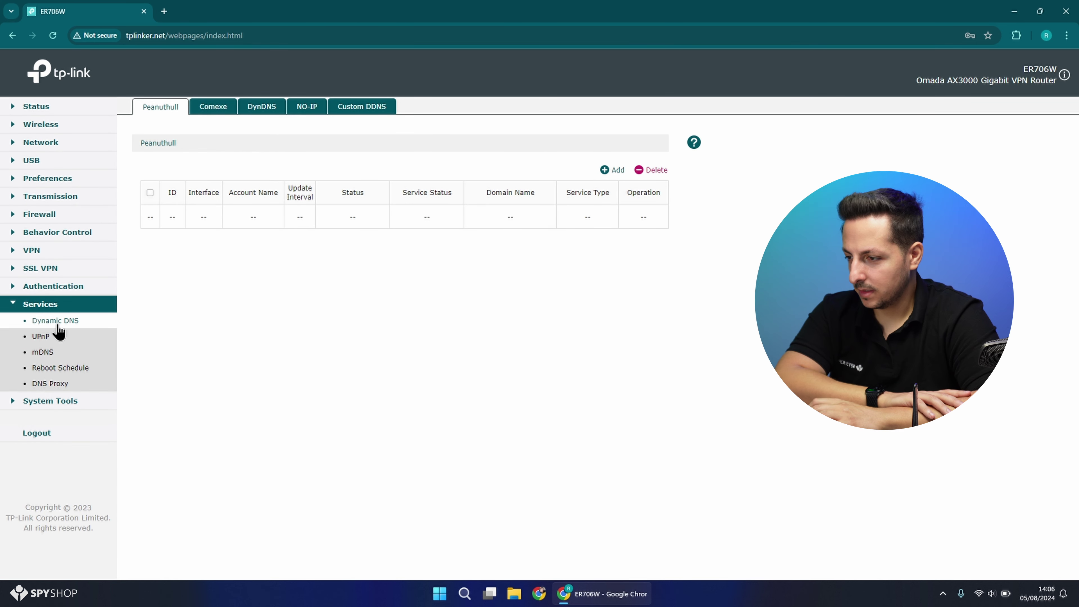
pyautogui.click(53, 336)
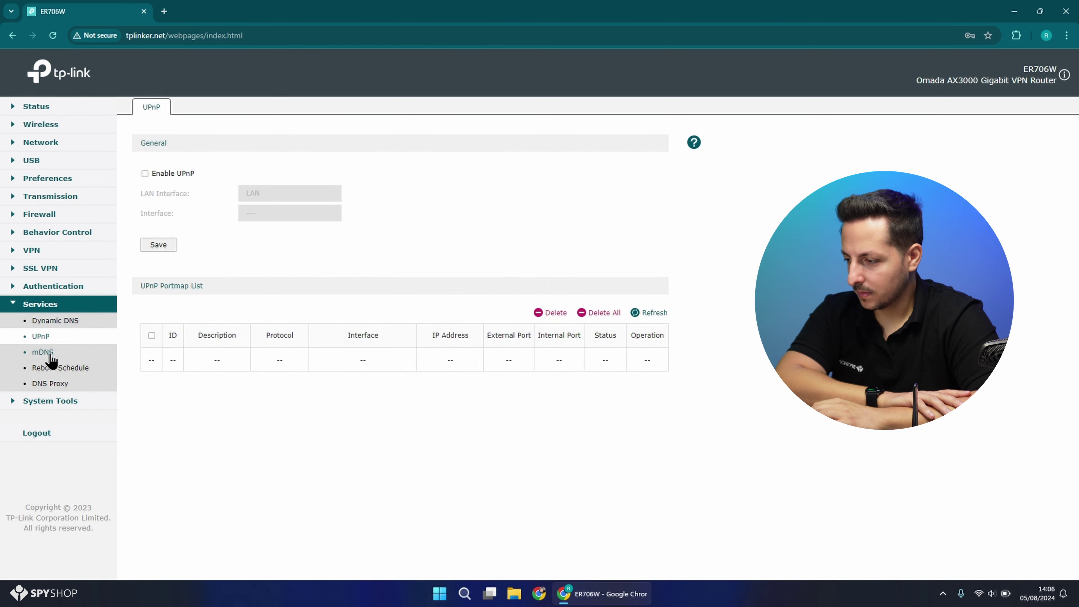
pyautogui.click(50, 352)
pyautogui.click(53, 368)
pyautogui.click(51, 383)
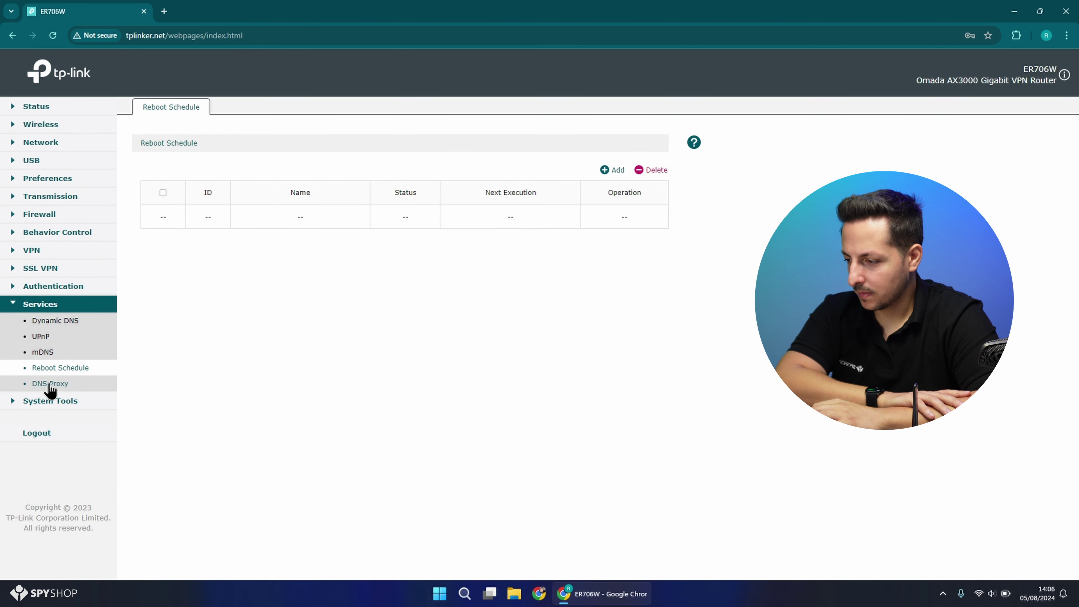
# - View the Admin Setup, Remote Management and System Settings pages under System Tools
pyautogui.click(50, 401)
pyautogui.click(61, 340)
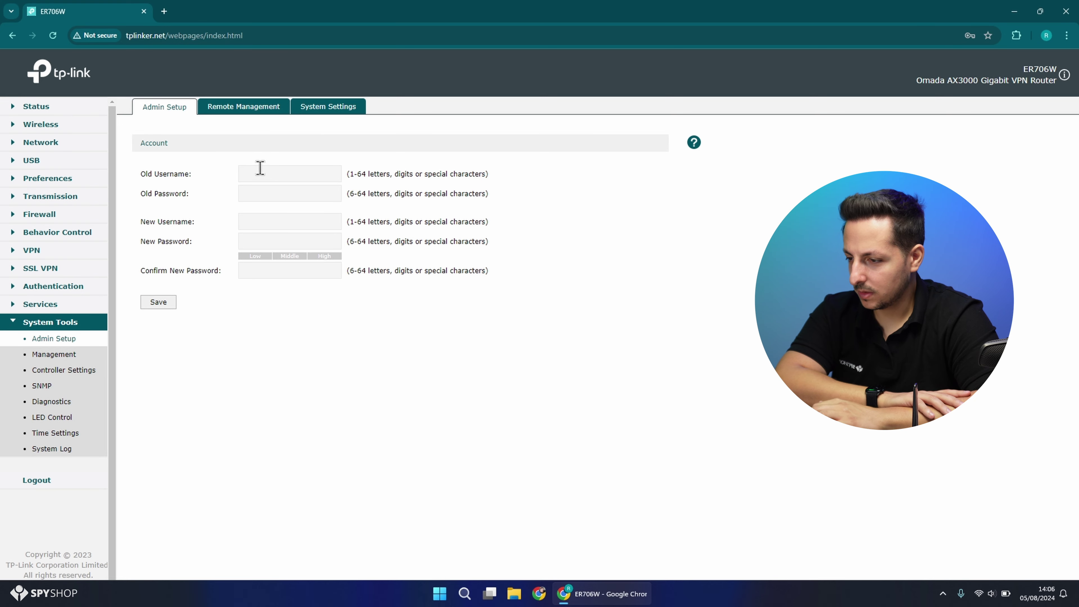
pyautogui.click(258, 112)
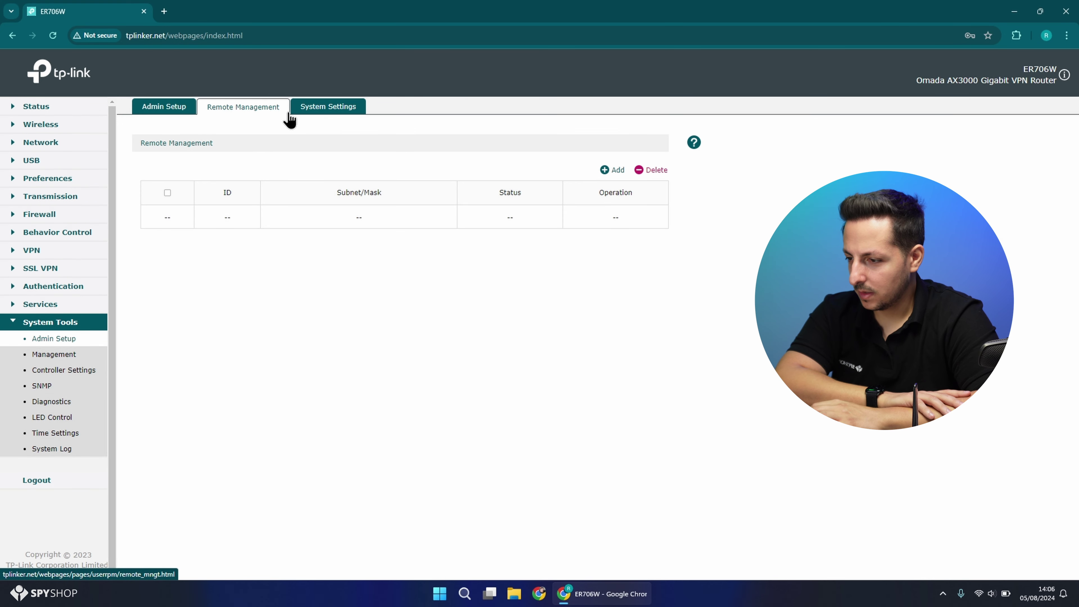
pyautogui.click(333, 108)
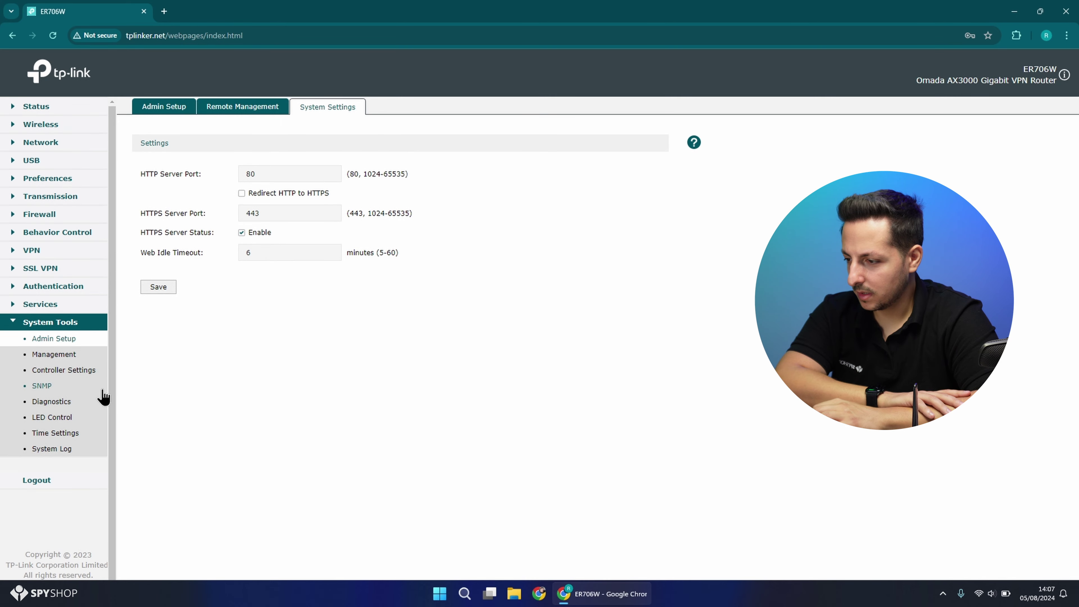
# - View the Management pages for Factory Default Restore, Backup & Restore, Reboot and Firmware Upgrade
pyautogui.click(70, 355)
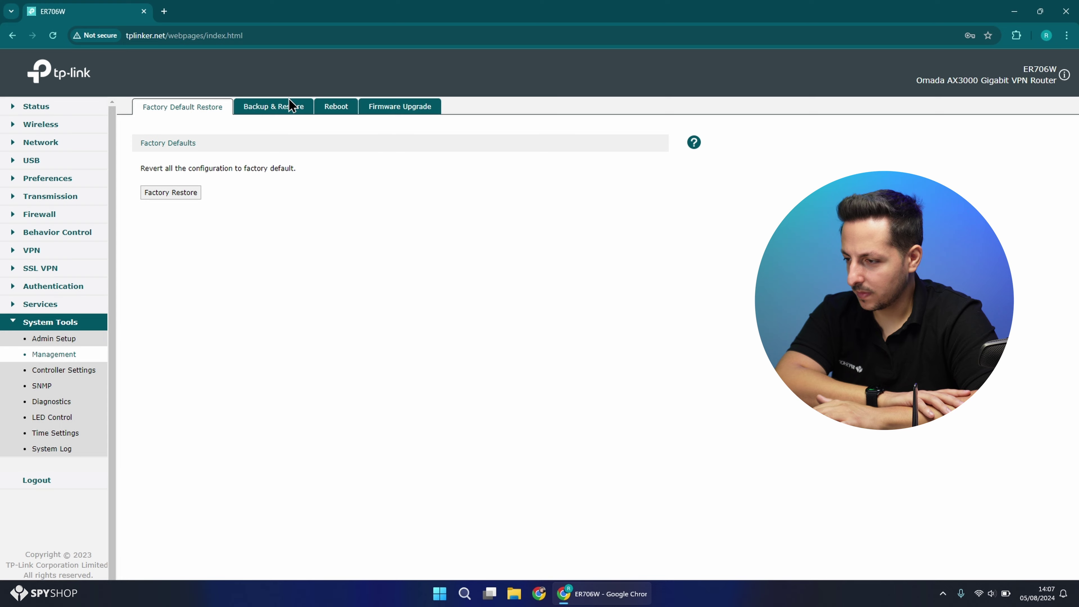
pyautogui.click(285, 107)
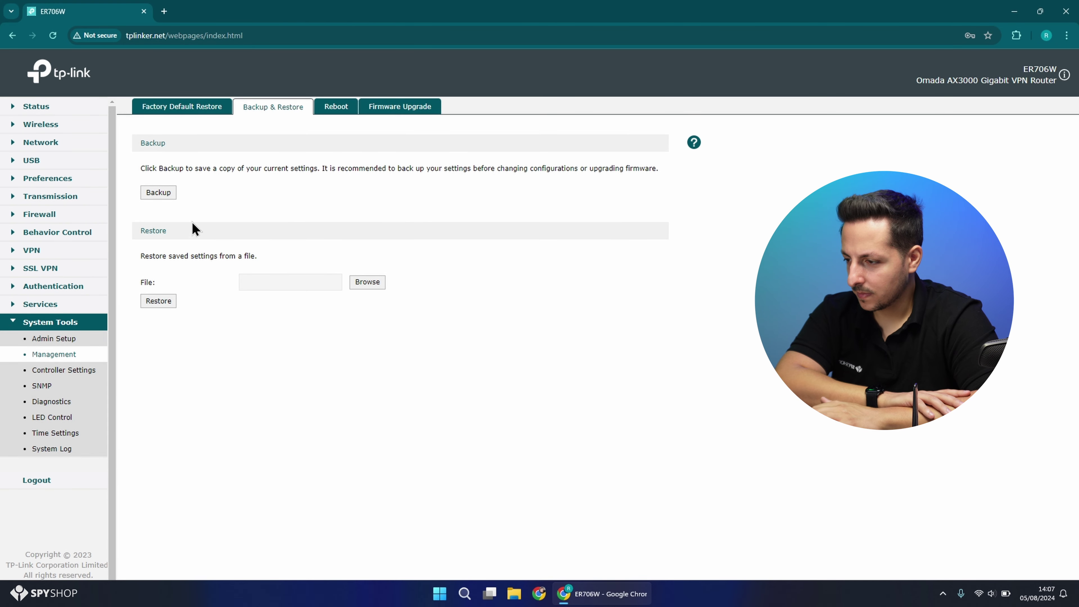
pyautogui.click(345, 111)
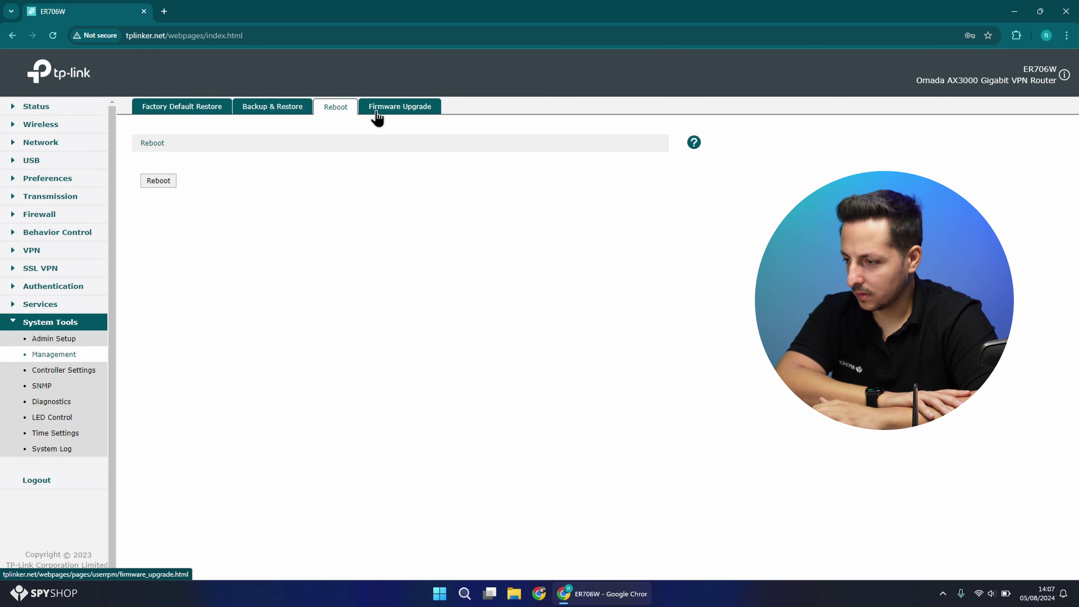
pyautogui.click(386, 111)
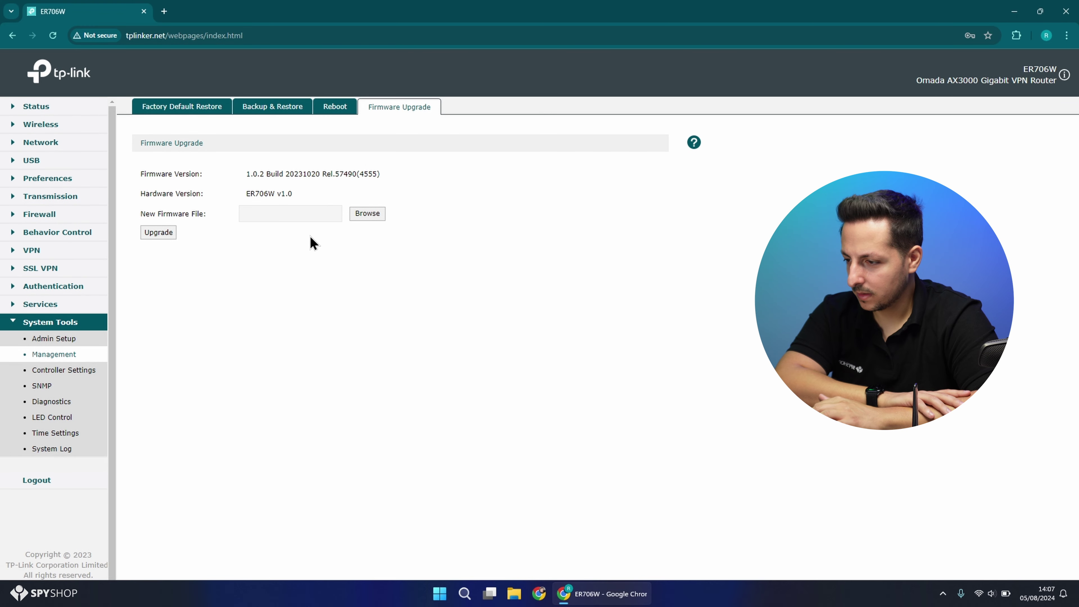
# - Look through Controller Settings, SNMP, Diagnostics, LED Control and Time Settings, and examine the log list in System Log
pyautogui.click(64, 370)
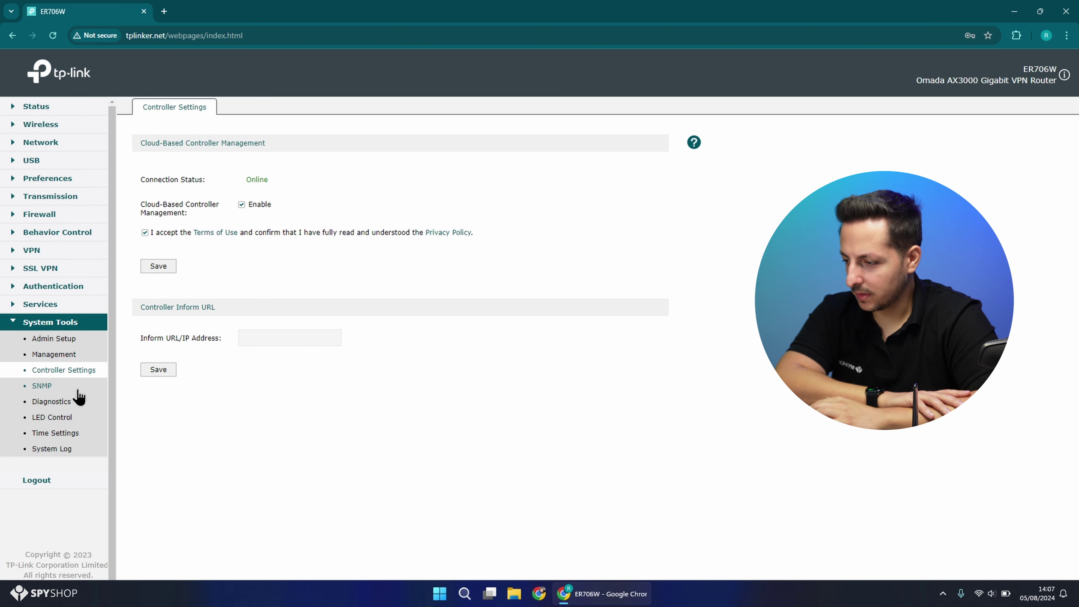
pyautogui.click(54, 385)
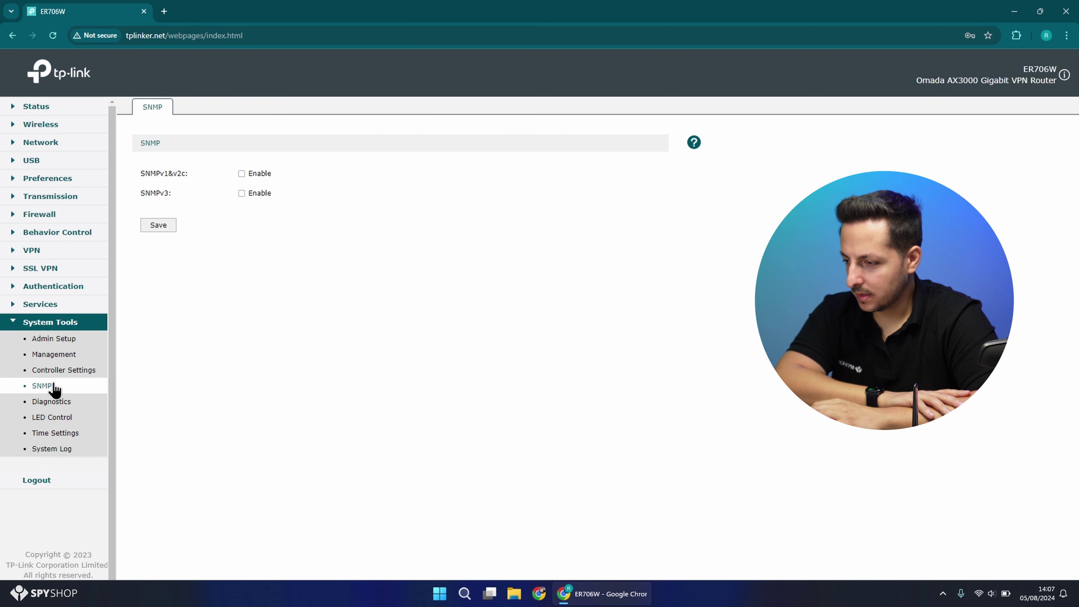
pyautogui.click(62, 401)
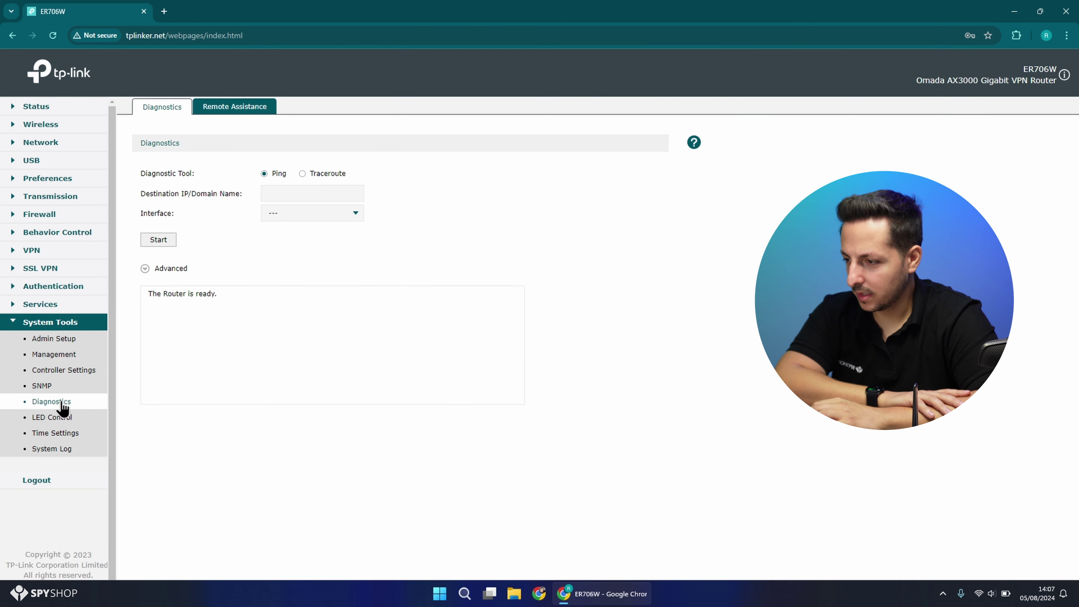
pyautogui.click(54, 418)
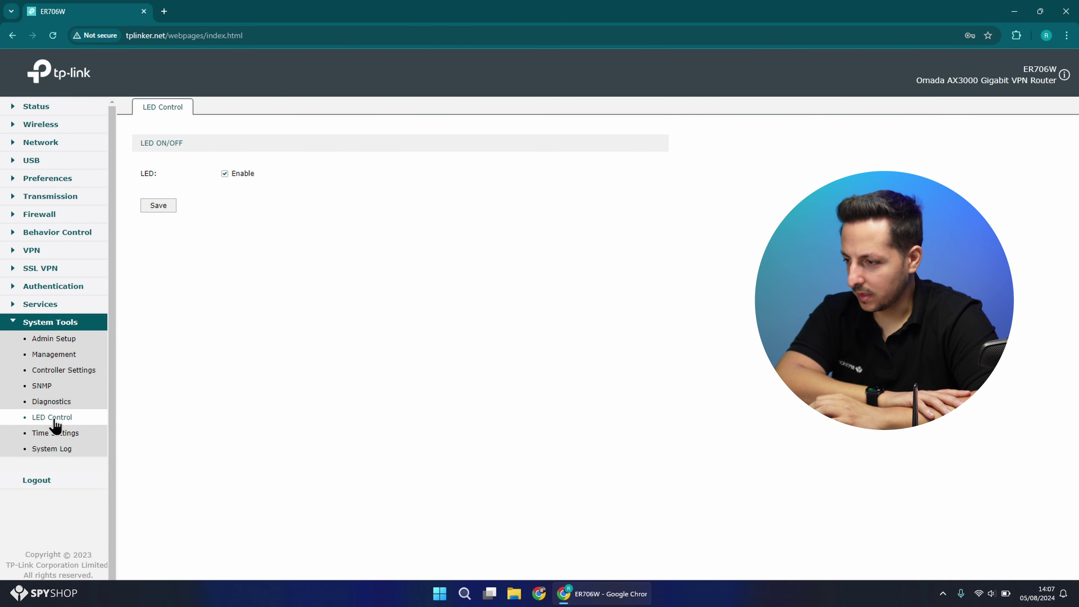
pyautogui.click(61, 433)
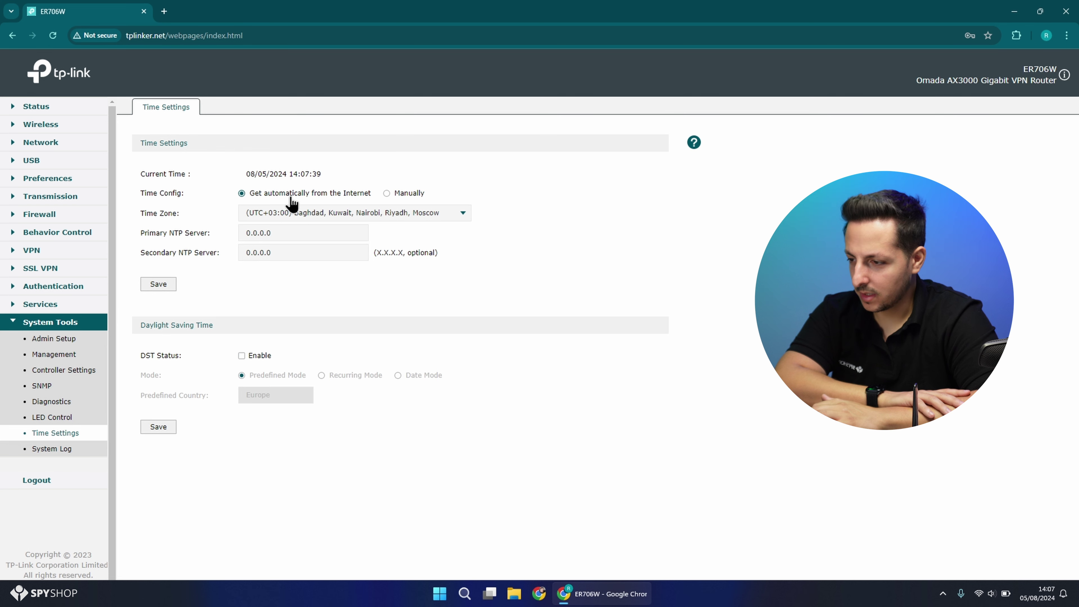
pyautogui.click(66, 453)
pyautogui.scroll(-2, 552, 315)
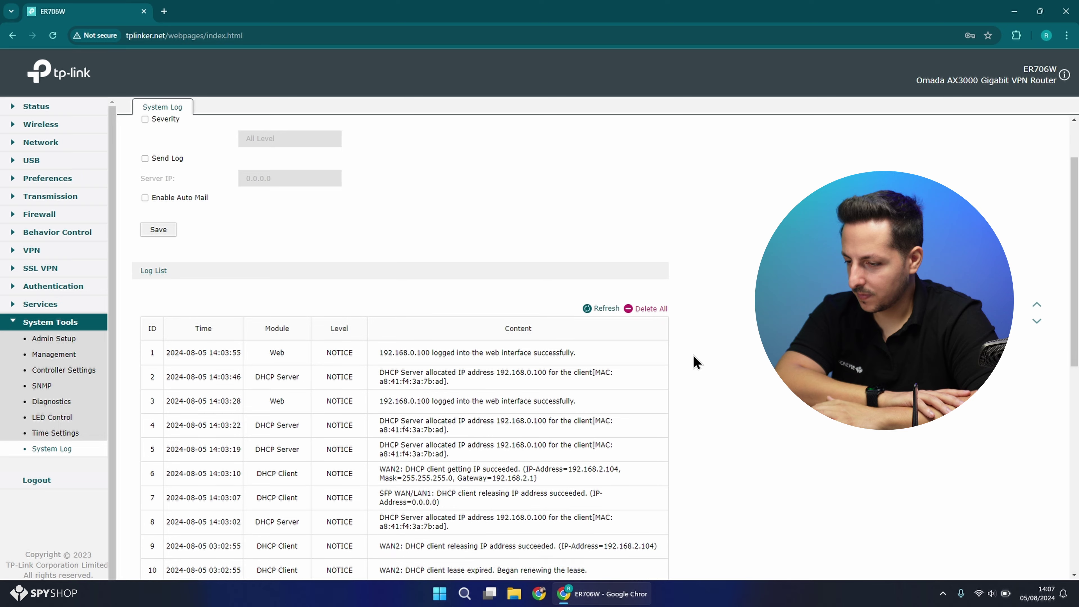